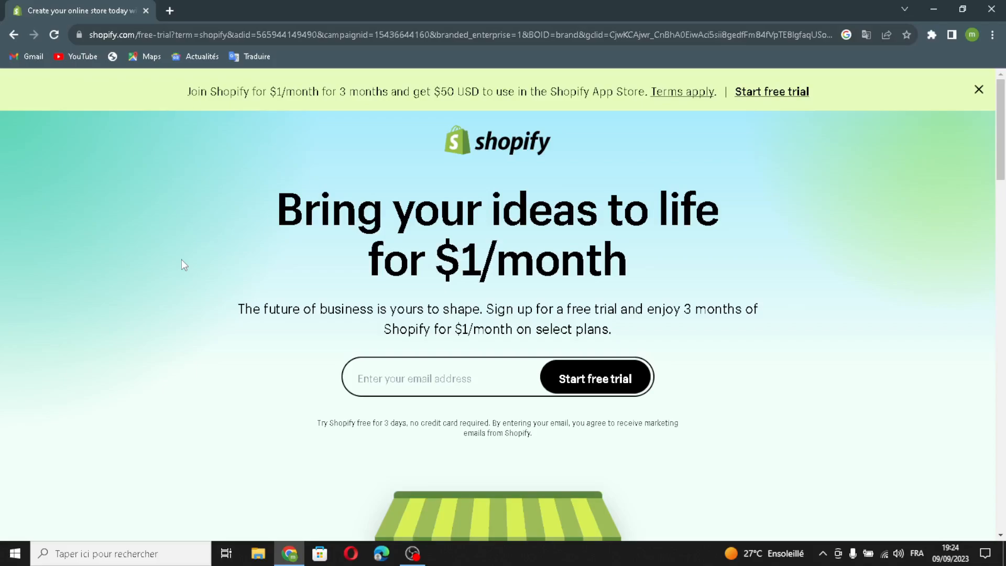
Start the Shopify free trial by entering the e-mail address in the sign-up form
{"action": "left_click", "coordinate": [367, 369]}
{"action": "left_click", "coordinate": [460, 414]}
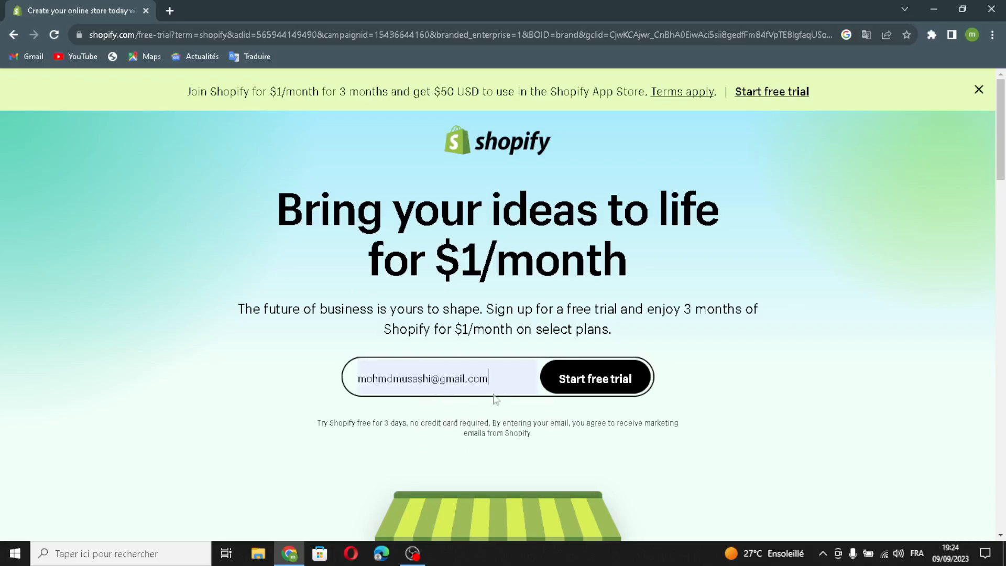
{"action": "left_click", "coordinate": [578, 374]}
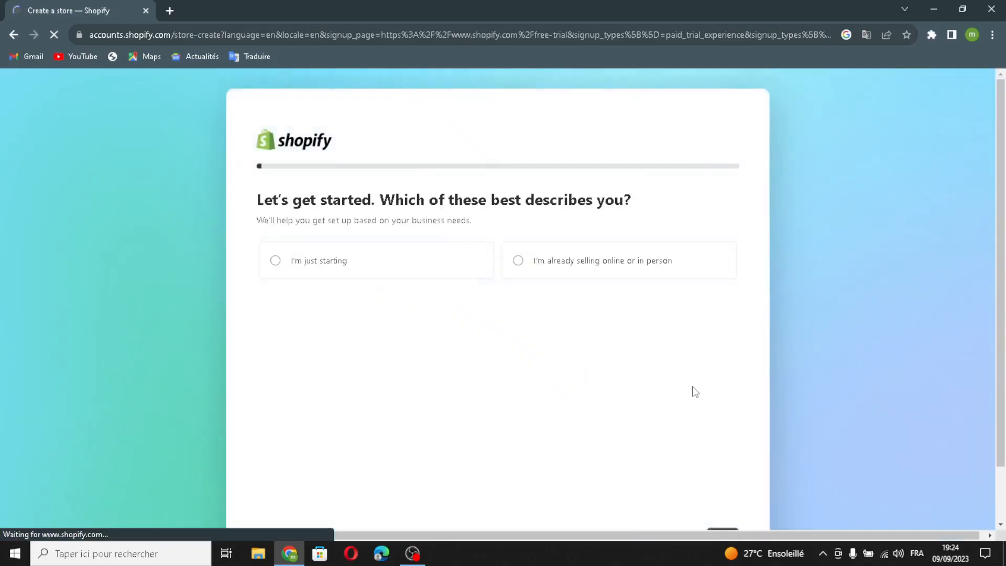
Pass over the business questions, accept Morocco as the business location, and continue through sign-up to create the store
{"action": "scroll", "coordinate": [692, 398], "scroll_direction": "down", "scroll_amount": 1}
{"action": "left_click", "coordinate": [673, 474]}
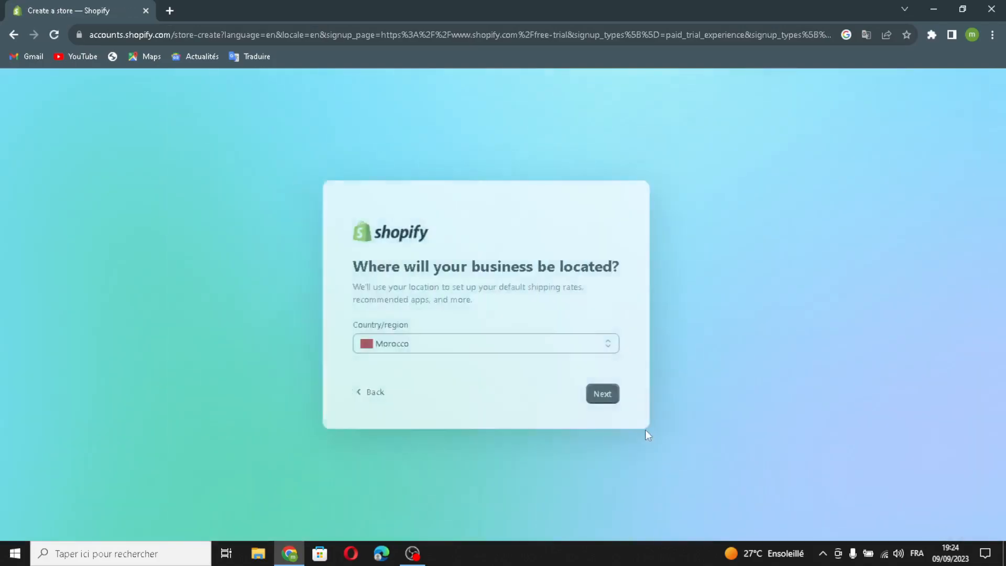
{"action": "left_click", "coordinate": [623, 395]}
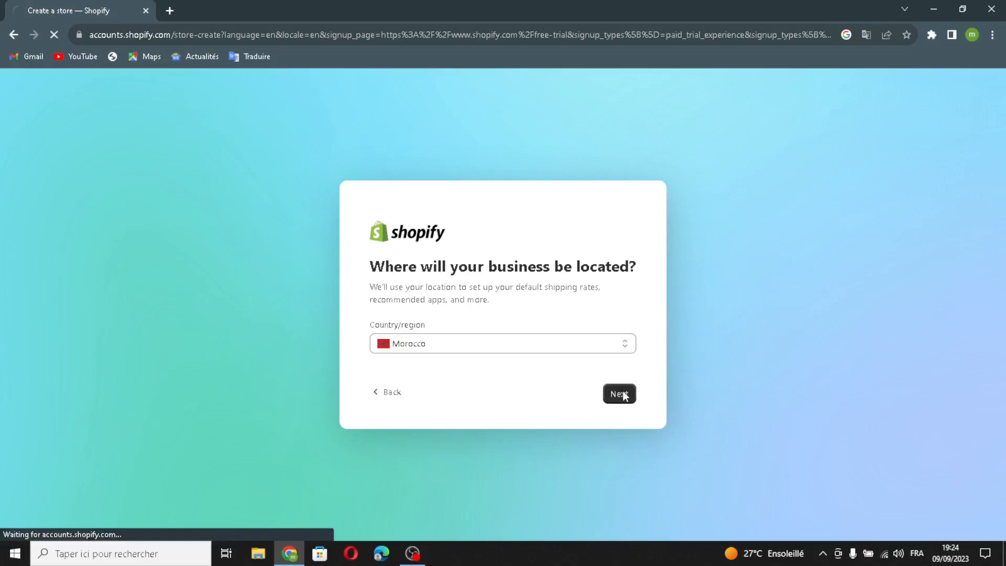
{"action": "left_click", "coordinate": [507, 329]}
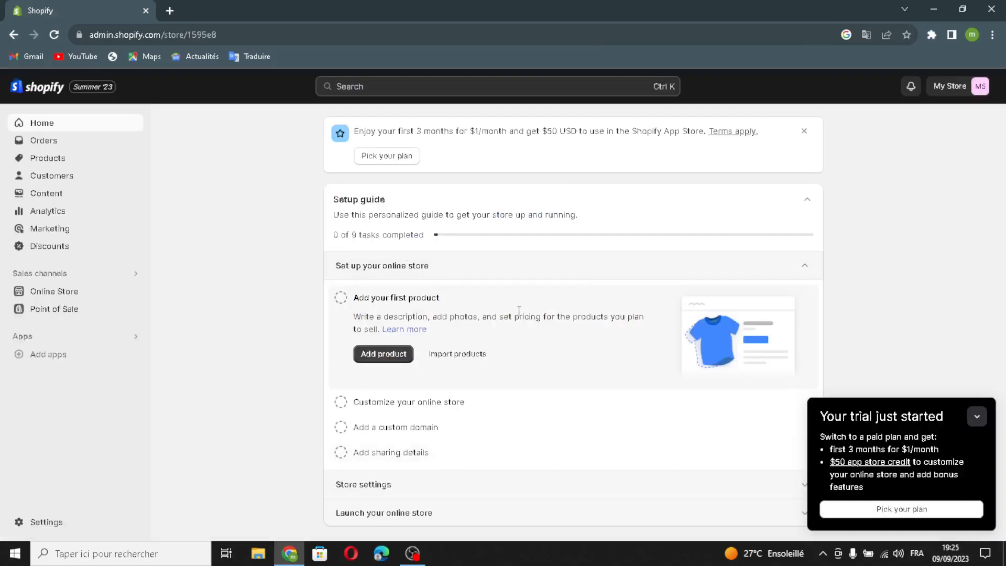
Collapse the trial notice and add the free Refresh theme to the online store's theme library
{"action": "left_click", "coordinate": [976, 411]}
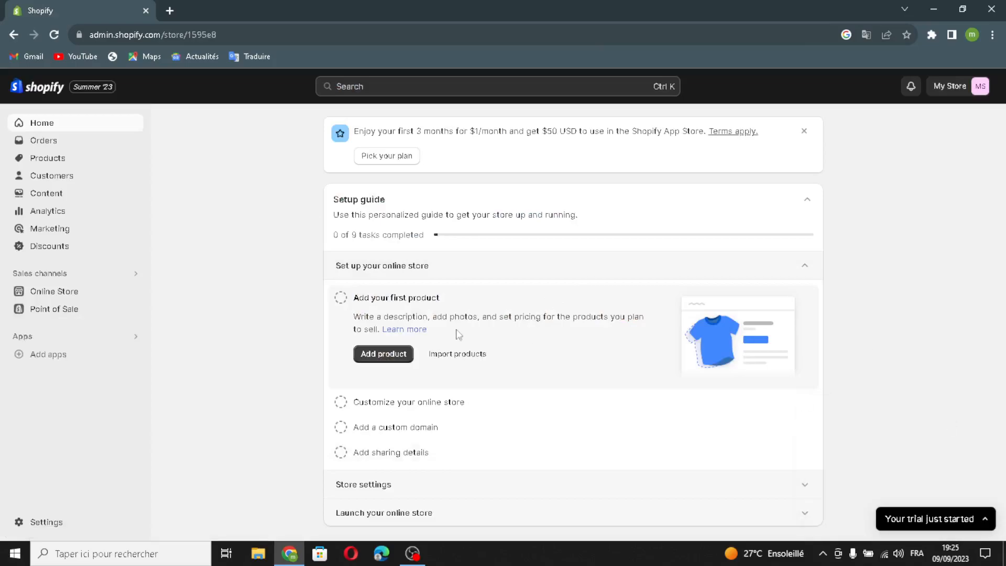
{"action": "left_click", "coordinate": [56, 294]}
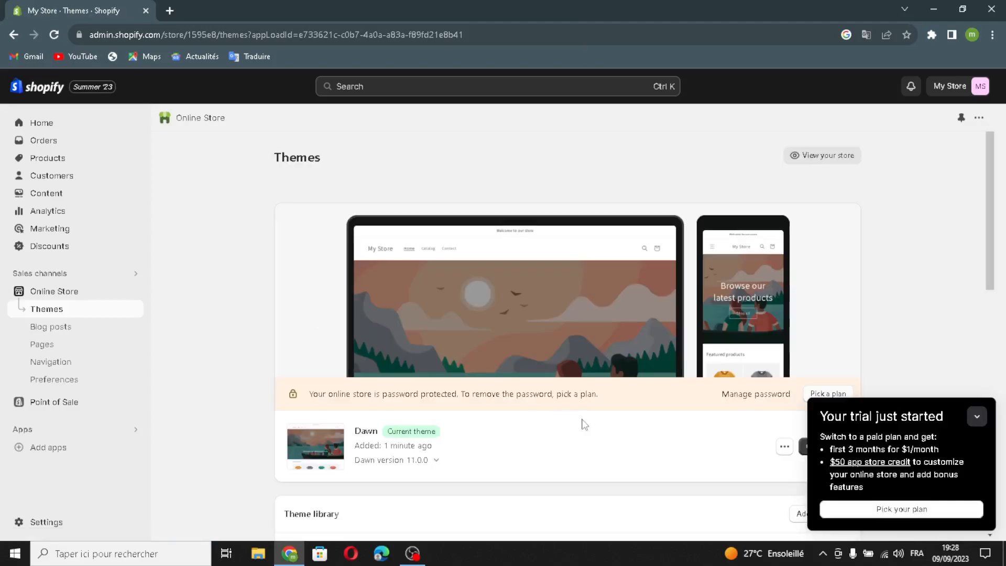
{"action": "scroll", "coordinate": [585, 425], "scroll_direction": "down", "scroll_amount": 5}
{"action": "scroll", "coordinate": [577, 435], "scroll_direction": "down", "scroll_amount": 5}
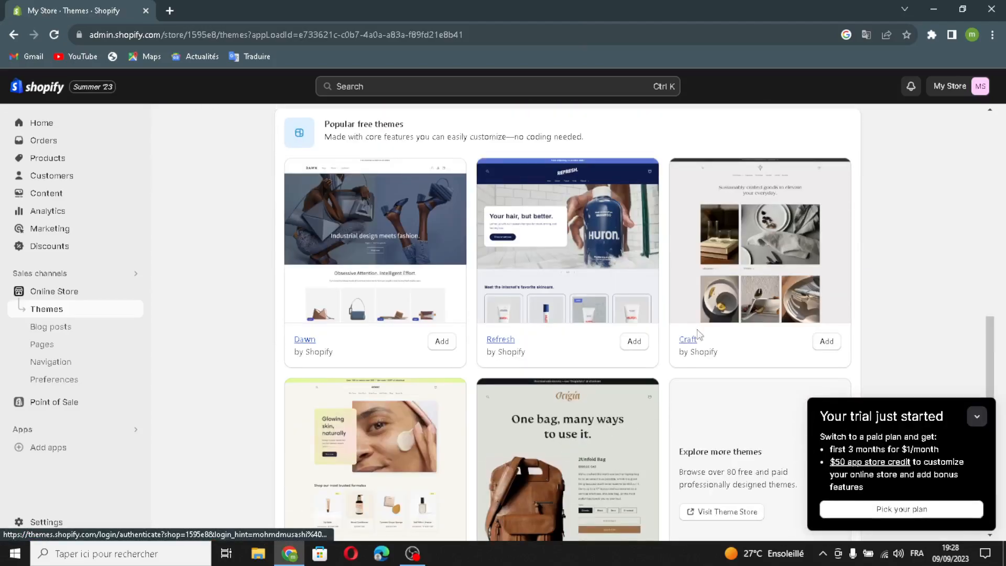
{"action": "left_click", "coordinate": [625, 342]}
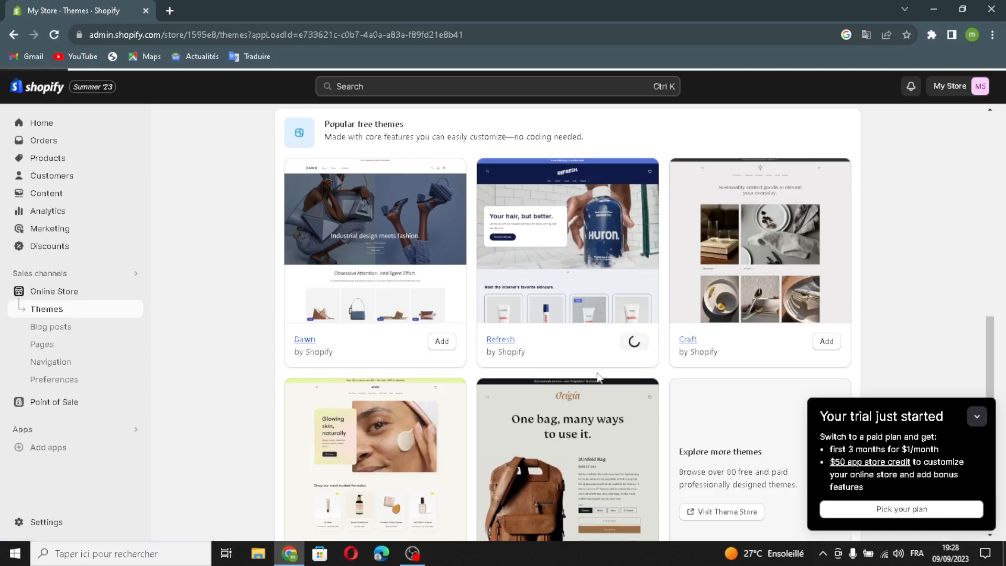
{"action": "scroll", "coordinate": [603, 338], "scroll_direction": "down", "scroll_amount": 7}
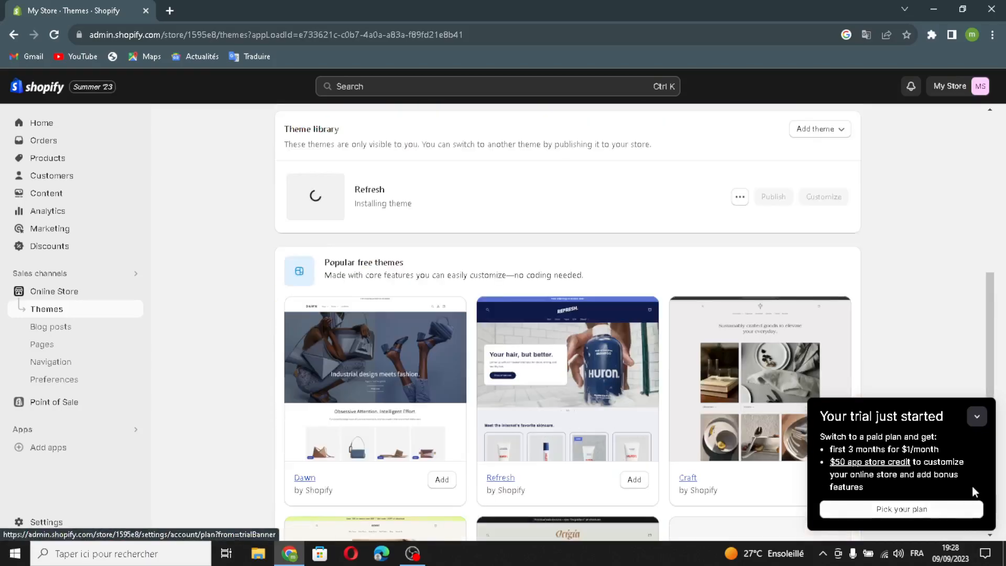
Publish the Refresh theme in place of Dawn and open it for customization
{"action": "left_click", "coordinate": [976, 416]}
{"action": "scroll", "coordinate": [979, 314], "scroll_direction": "up", "scroll_amount": 5}
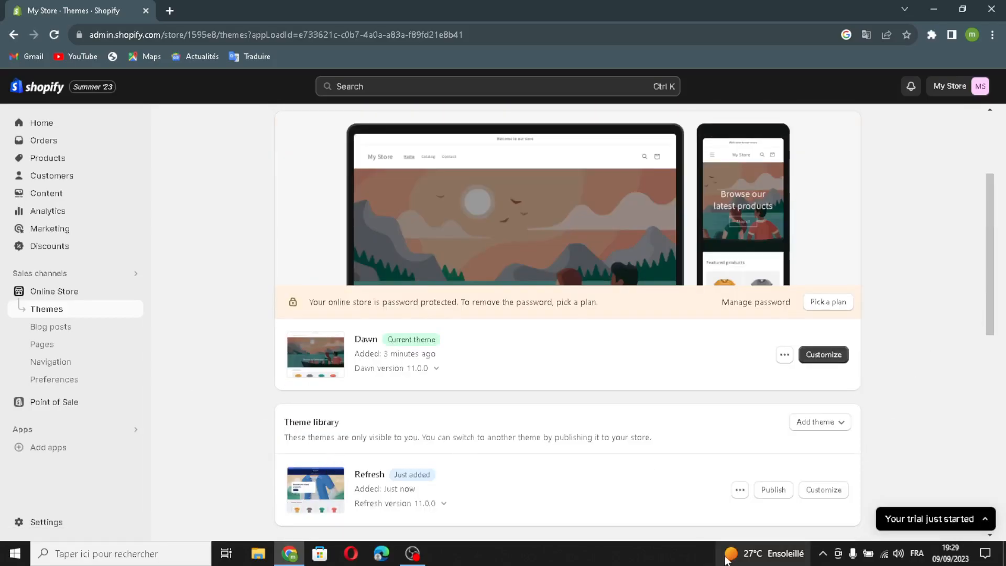
{"action": "left_click", "coordinate": [758, 489]}
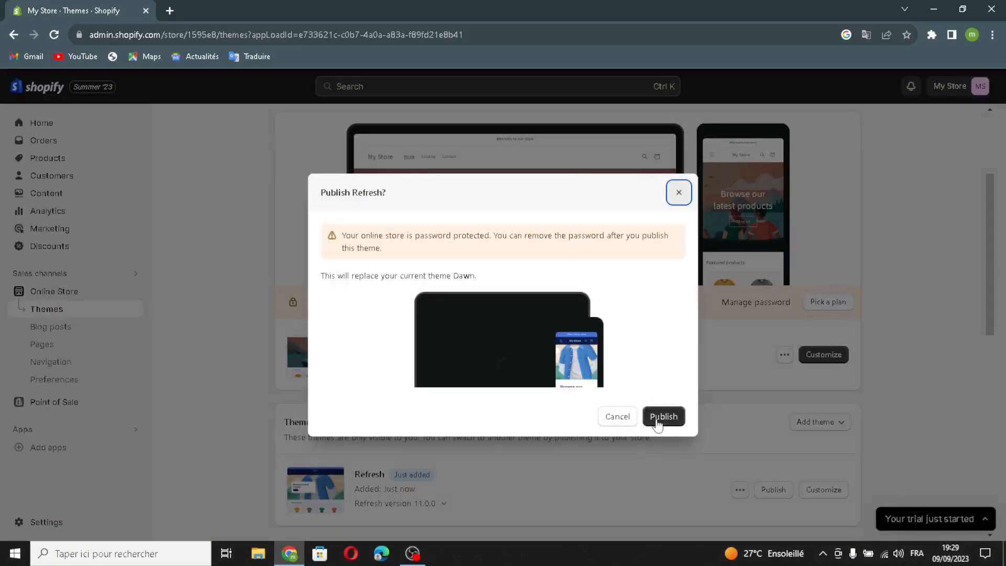
{"action": "left_click", "coordinate": [658, 424]}
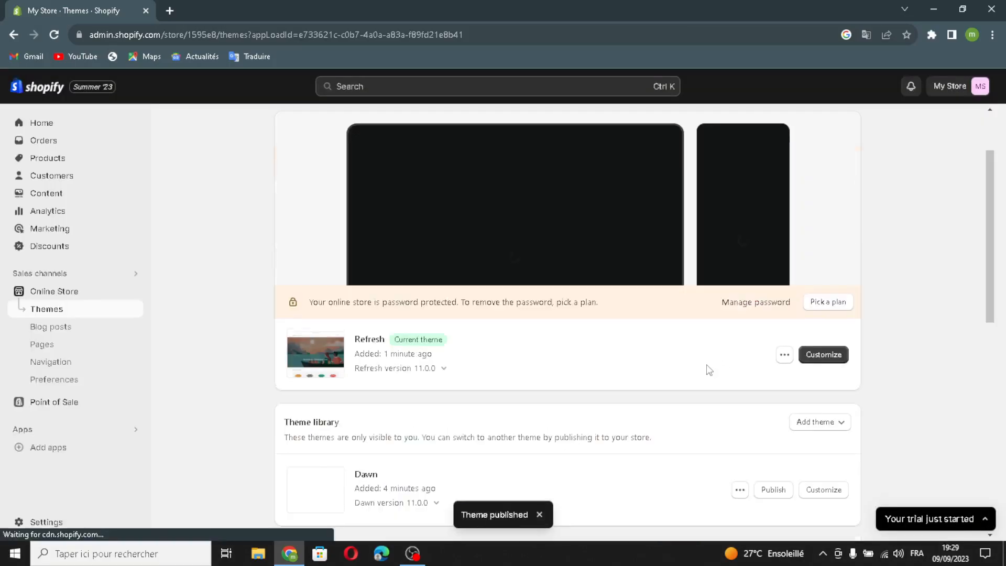
{"action": "left_click", "coordinate": [812, 364]}
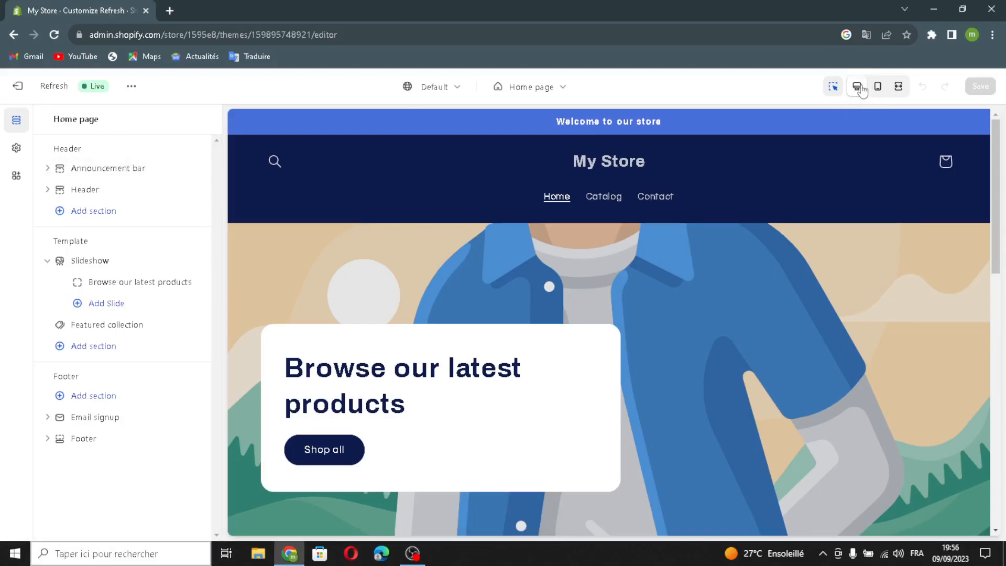
Preview the home page in mobile and fullscreen views, and return to the desktop view
{"action": "left_click", "coordinate": [878, 87]}
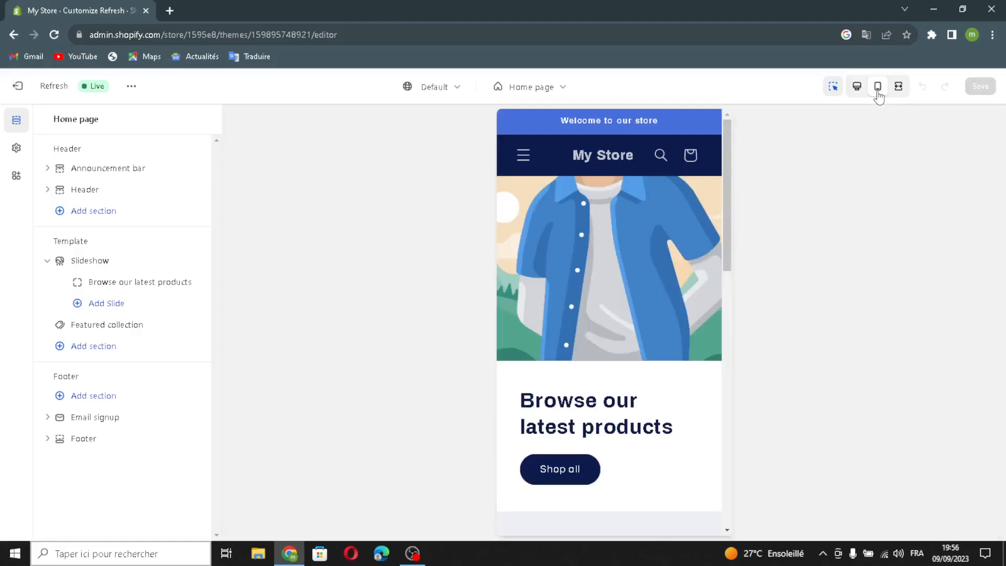
{"action": "left_click", "coordinate": [898, 86]}
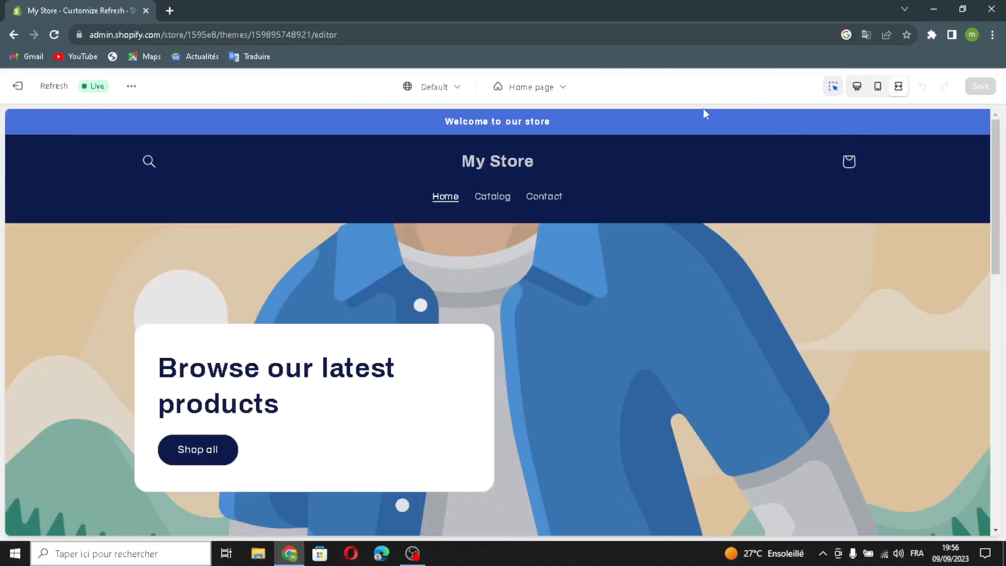
{"action": "left_click", "coordinate": [855, 89]}
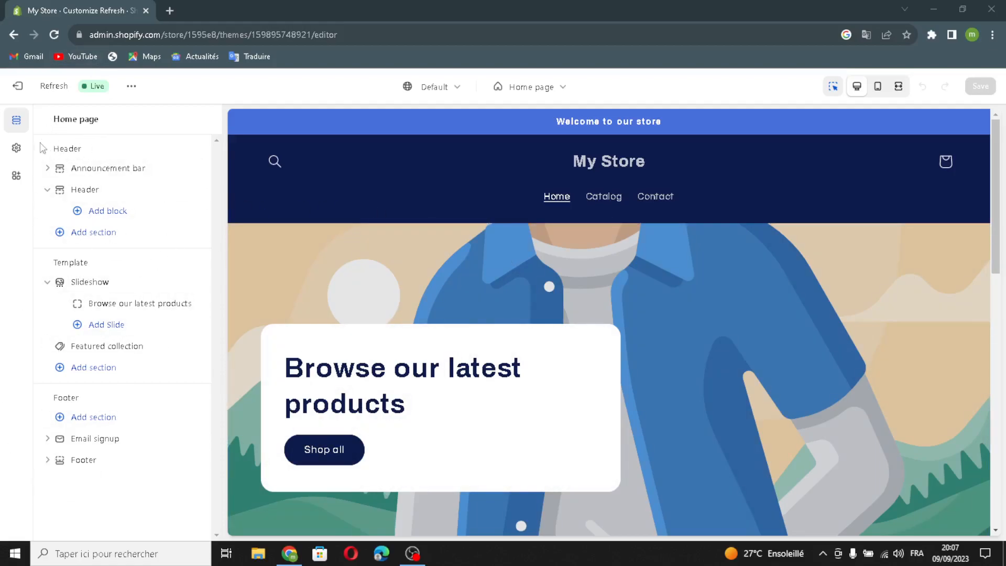
Set the announcement bar's color scheme to Scheme 3, and toggle its separator line off and back on
{"action": "left_click", "coordinate": [93, 169]}
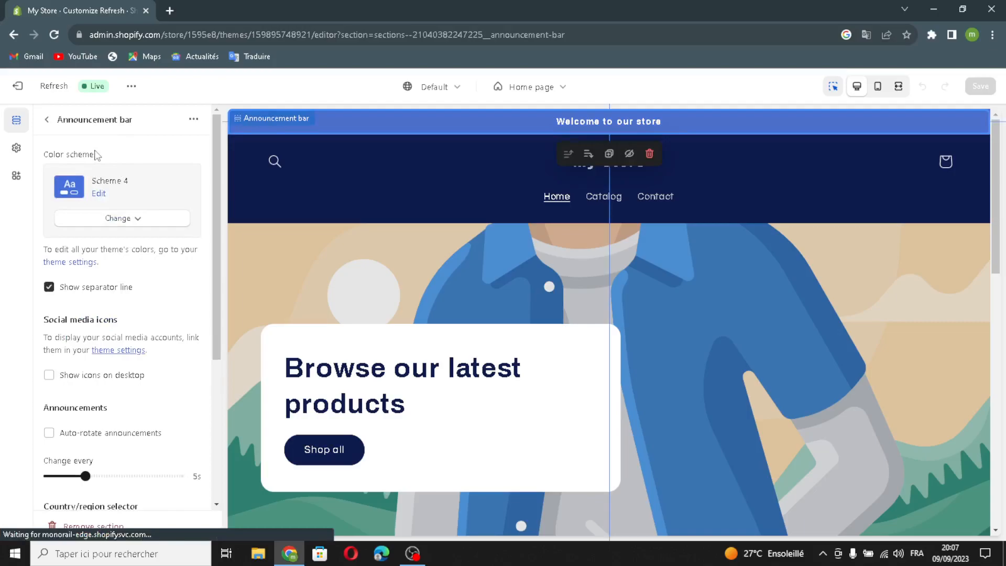
{"action": "left_click", "coordinate": [87, 220]}
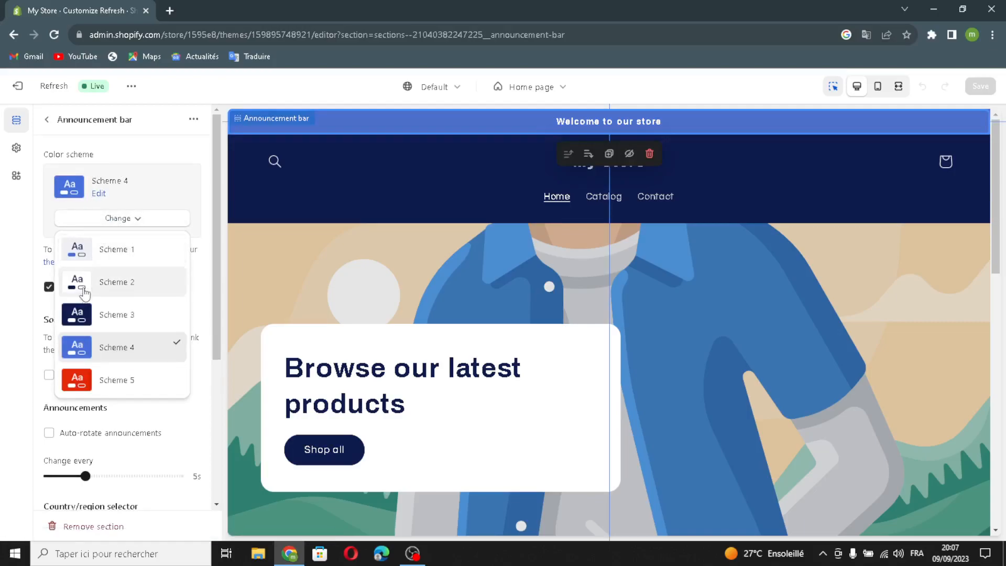
{"action": "left_click", "coordinate": [102, 315]}
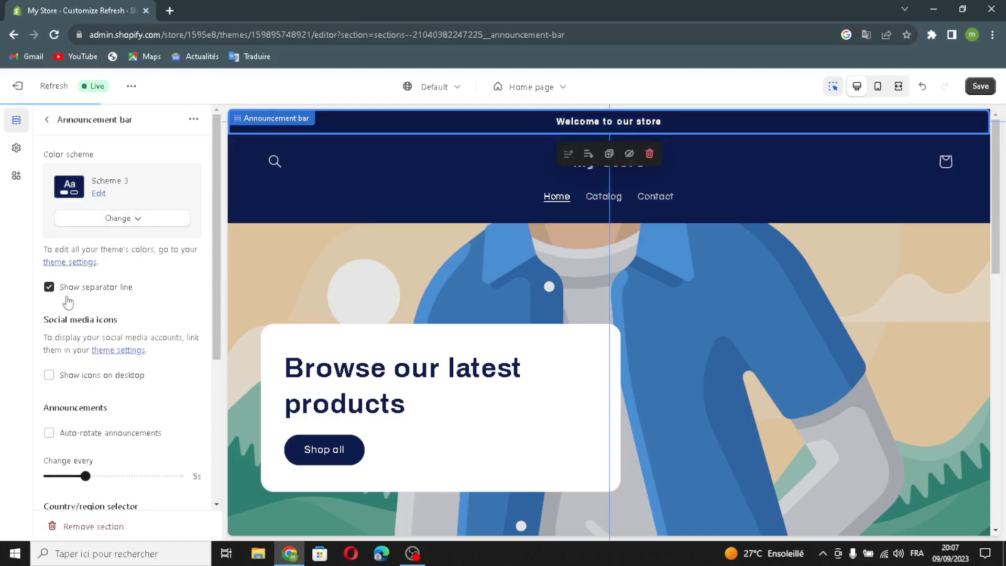
{"action": "left_click", "coordinate": [49, 287]}
{"action": "left_click", "coordinate": [48, 287]}
Enable desktop social media icons, auto-rotating announcements, the country/region selector and the language selector for the announcement bar
{"action": "left_click", "coordinate": [49, 374]}
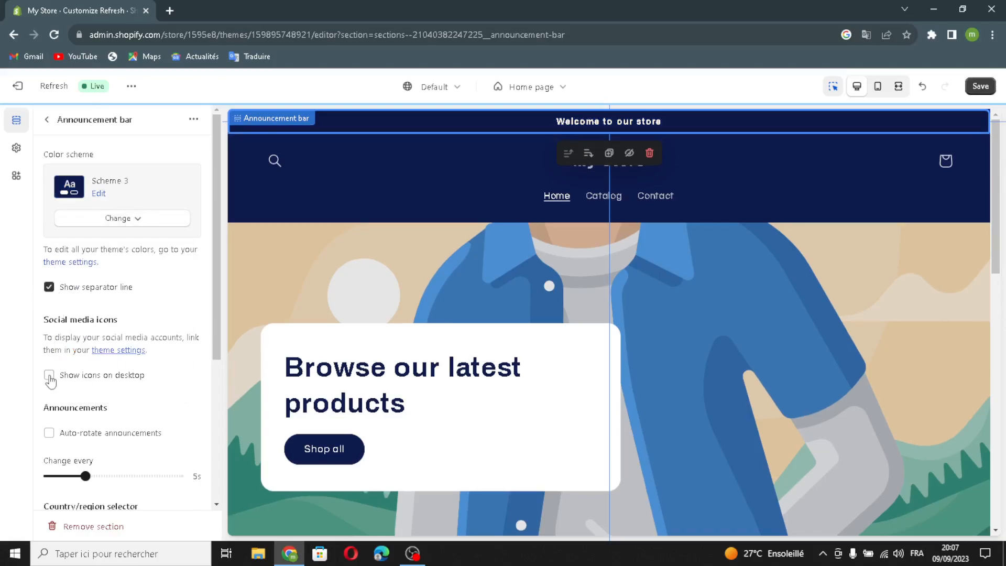
{"action": "left_click", "coordinate": [49, 434]}
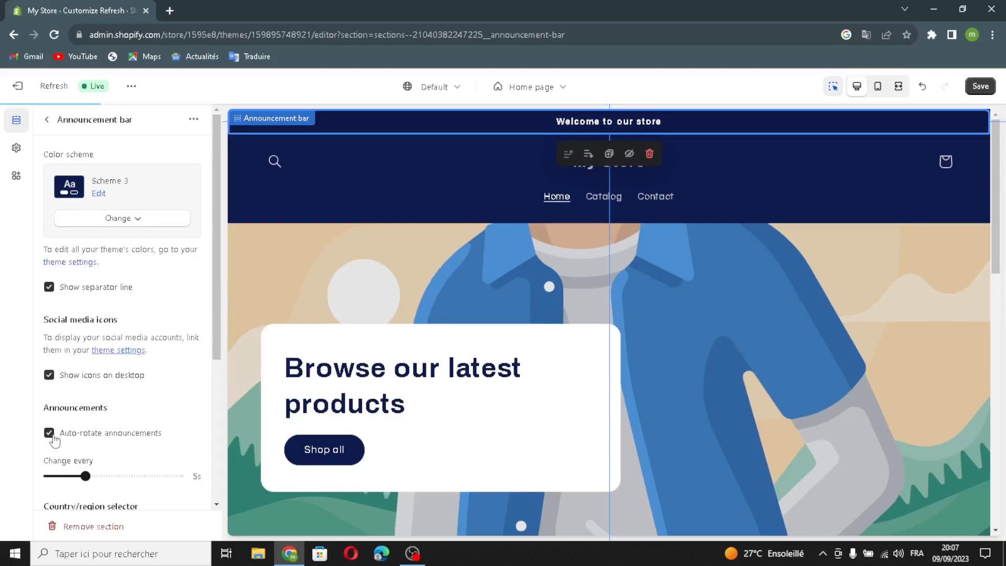
{"action": "scroll", "coordinate": [133, 457], "scroll_direction": "down", "scroll_amount": 4}
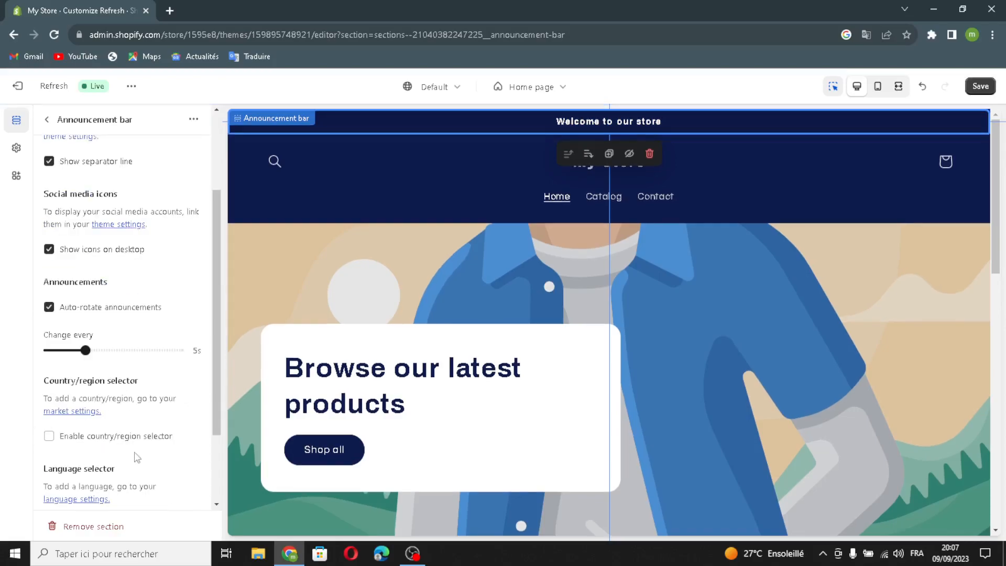
{"action": "left_click", "coordinate": [58, 373]}
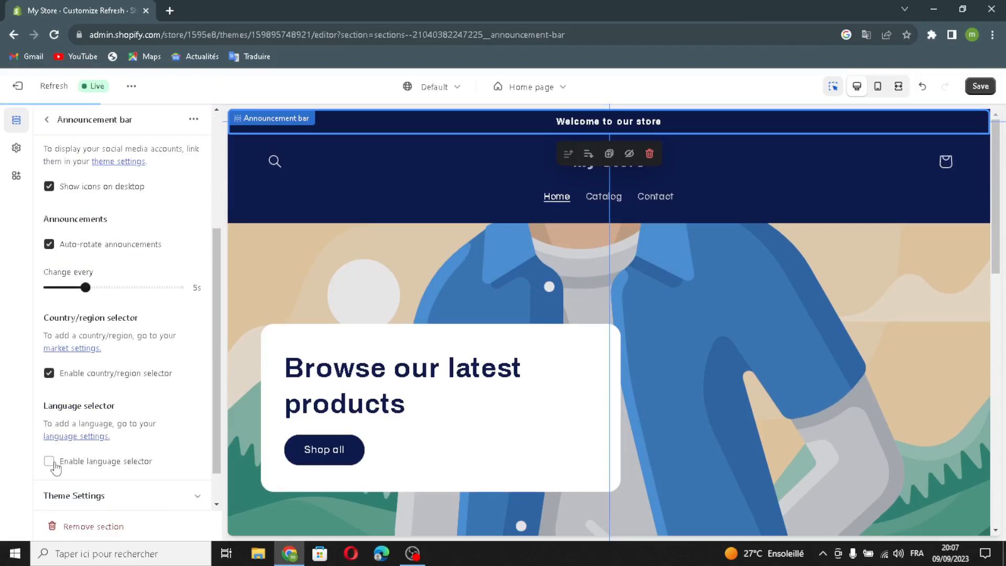
{"action": "left_click", "coordinate": [50, 461]}
{"action": "scroll", "coordinate": [48, 260], "scroll_direction": "up", "scroll_amount": 4}
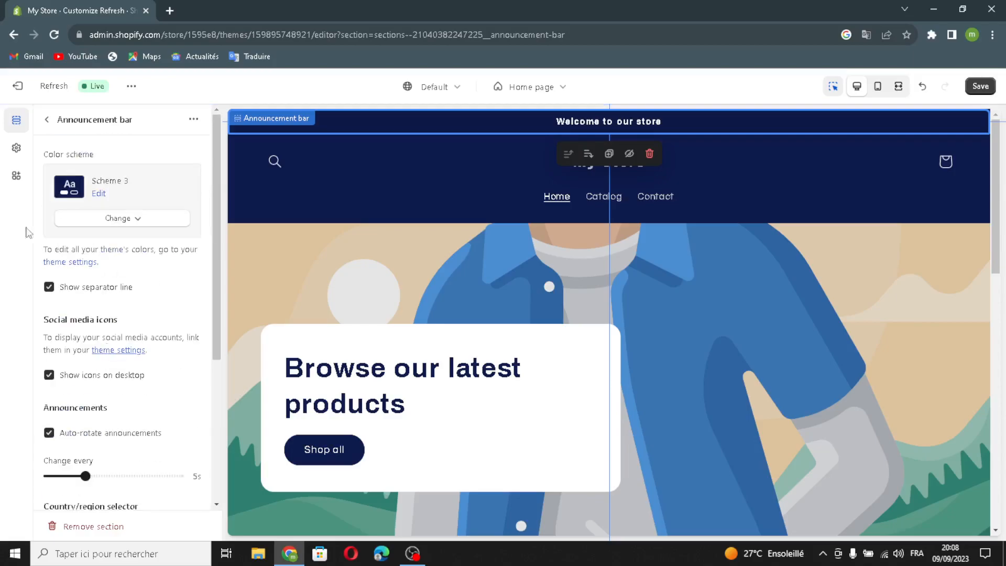
Link the "Welcome to our store" announcement to a destination under Collections, keeping its text
{"action": "left_click", "coordinate": [46, 119]}
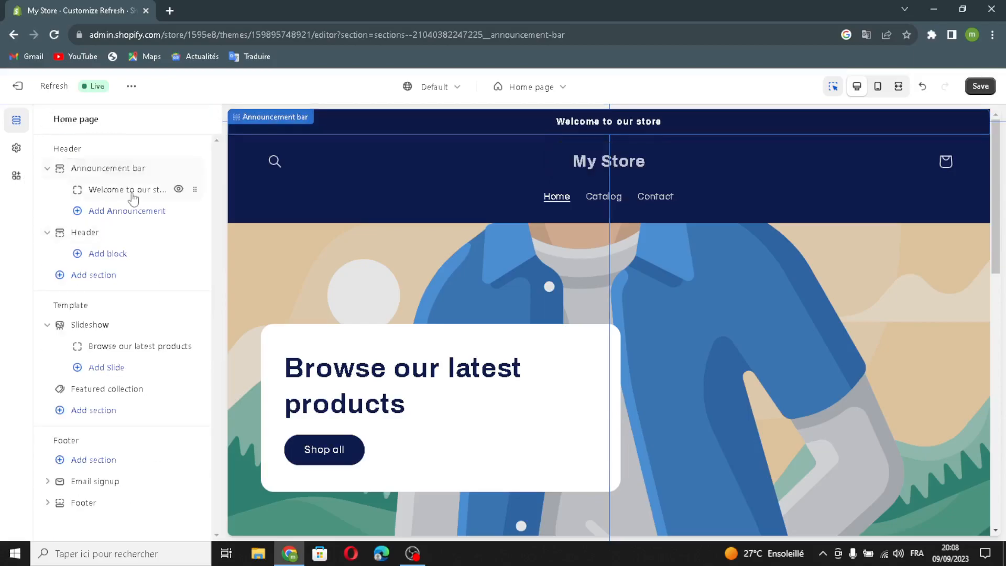
{"action": "left_click", "coordinate": [110, 189]}
{"action": "left_click", "coordinate": [136, 174]}
{"action": "left_click_drag", "start_coordinate": [136, 172], "coordinate": [26, 171]}
{"action": "left_click", "coordinate": [140, 170]}
{"action": "left_click", "coordinate": [132, 219]}
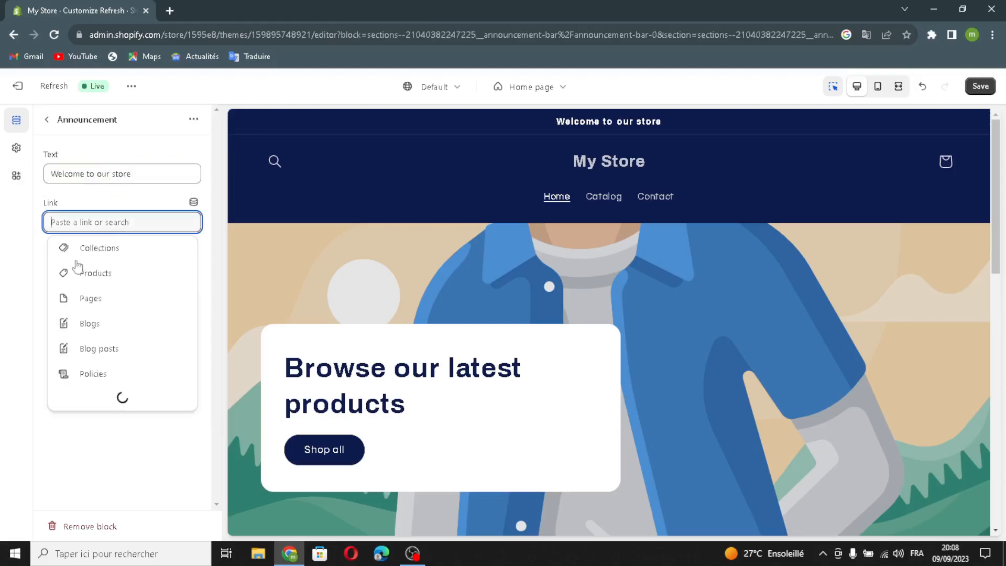
{"action": "left_click", "coordinate": [95, 248]}
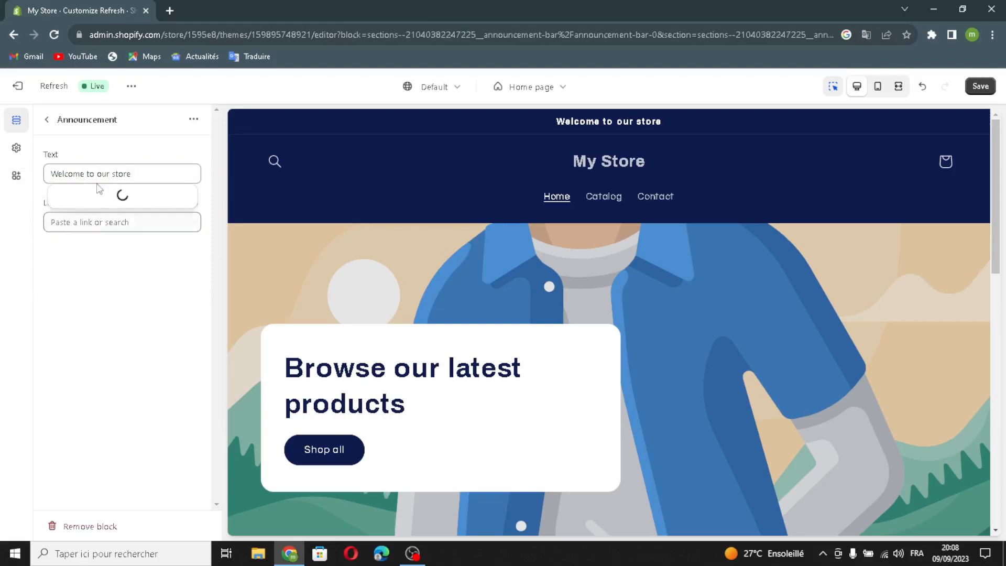
{"action": "left_click", "coordinate": [105, 171]}
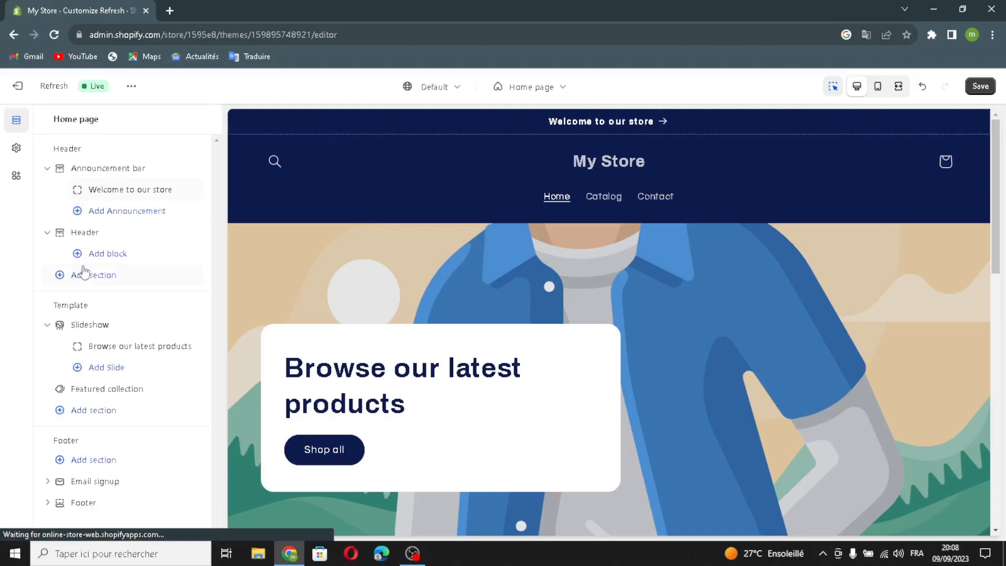
Set the header's desktop logo position to Middle left
{"action": "left_click", "coordinate": [88, 232]}
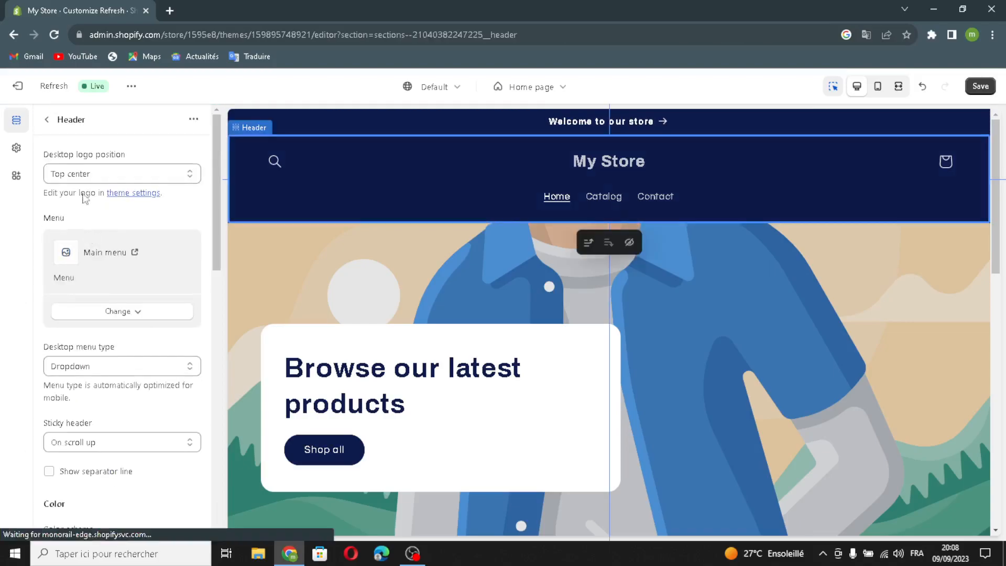
{"action": "left_click", "coordinate": [82, 175]}
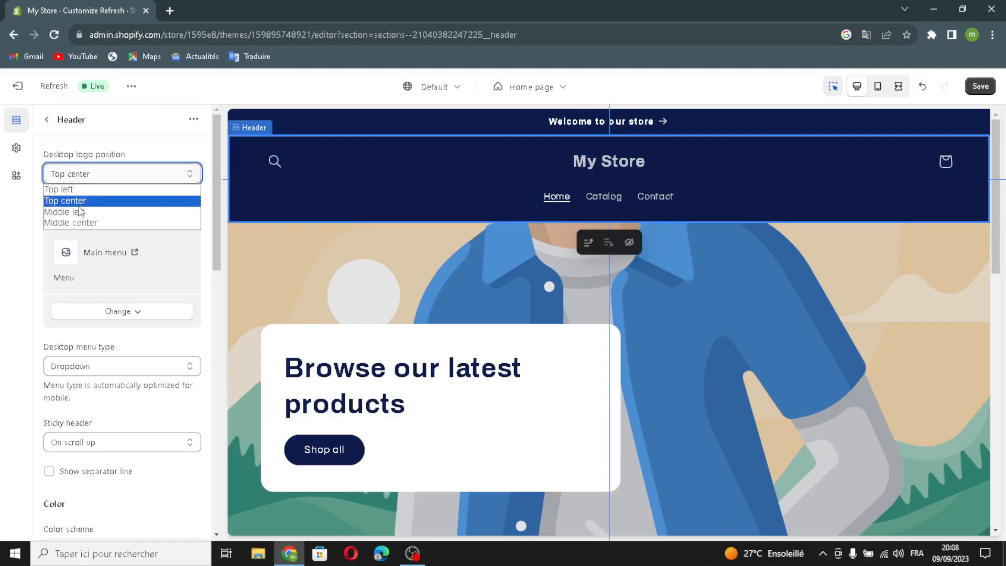
{"action": "left_click", "coordinate": [80, 212]}
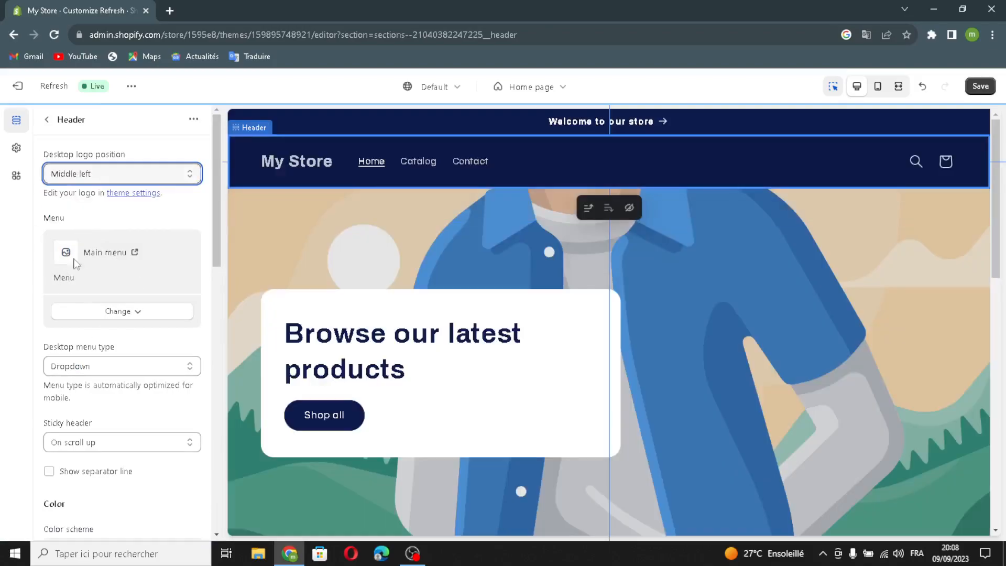
Keep Main menu as the header's menu and set the desktop menu type to Mega menu
{"action": "left_click", "coordinate": [139, 315]}
{"action": "left_click", "coordinate": [134, 318]}
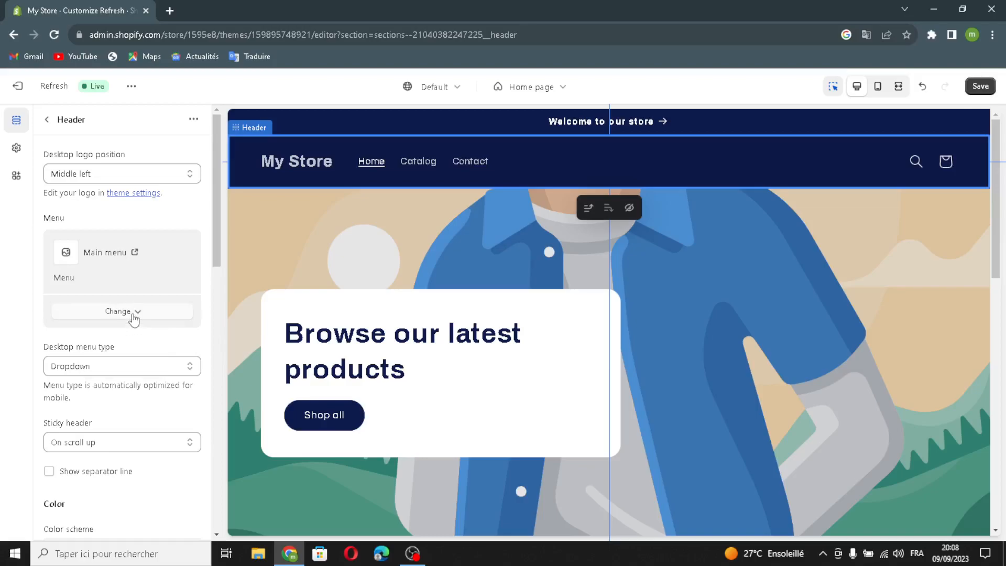
{"action": "left_click", "coordinate": [84, 365]}
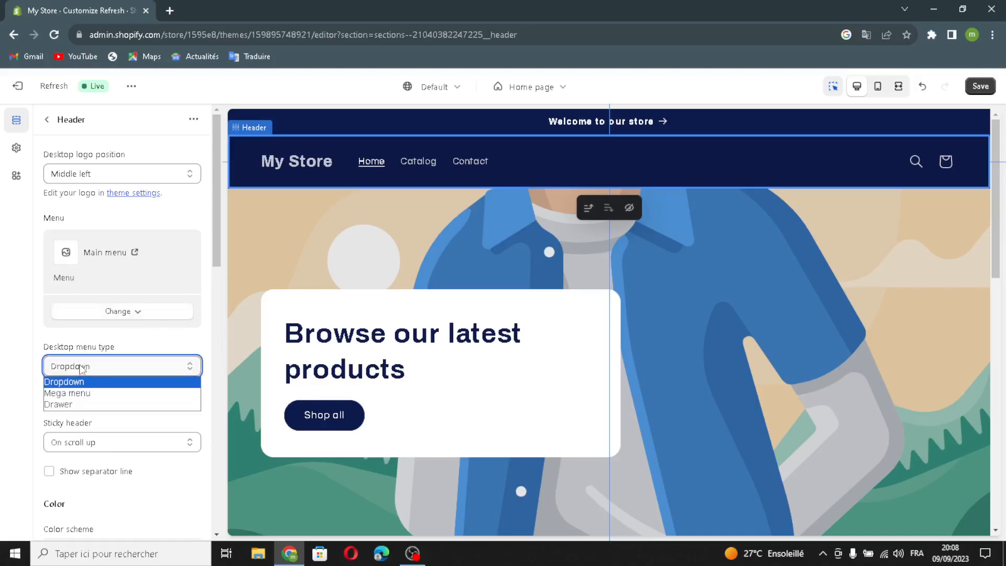
{"action": "left_click", "coordinate": [79, 392]}
{"action": "scroll", "coordinate": [99, 413], "scroll_direction": "down", "scroll_amount": 1}
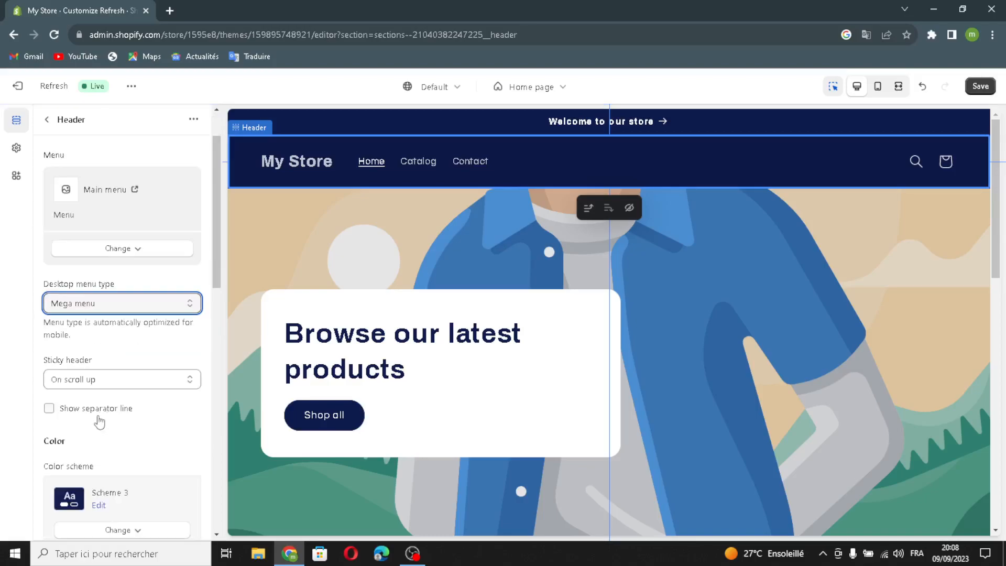
Set the header's sticky behaviour to Always and show its separator line
{"action": "left_click", "coordinate": [83, 383]}
{"action": "left_click", "coordinate": [75, 418]}
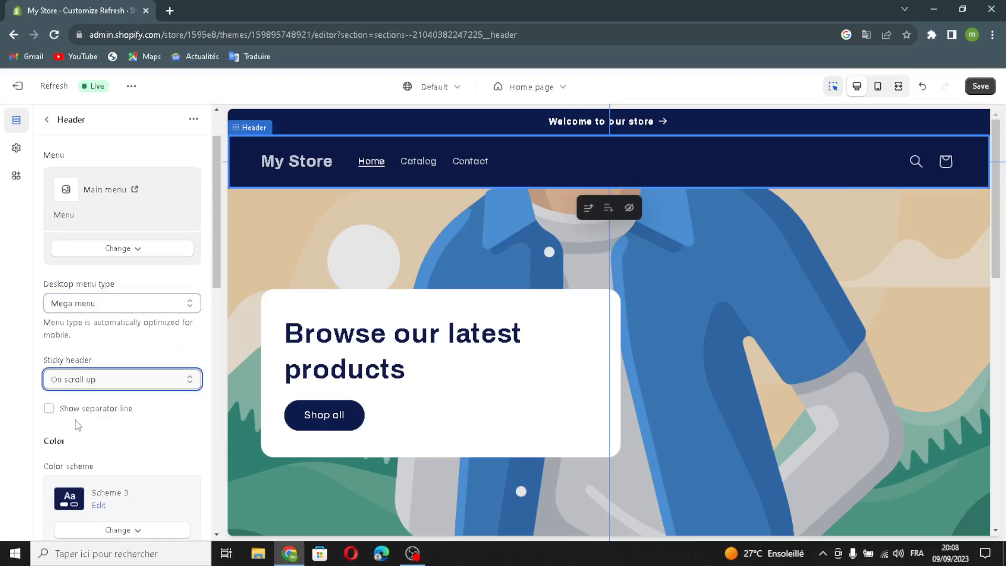
{"action": "left_click", "coordinate": [51, 411]}
{"action": "scroll", "coordinate": [119, 450], "scroll_direction": "down", "scroll_amount": 2}
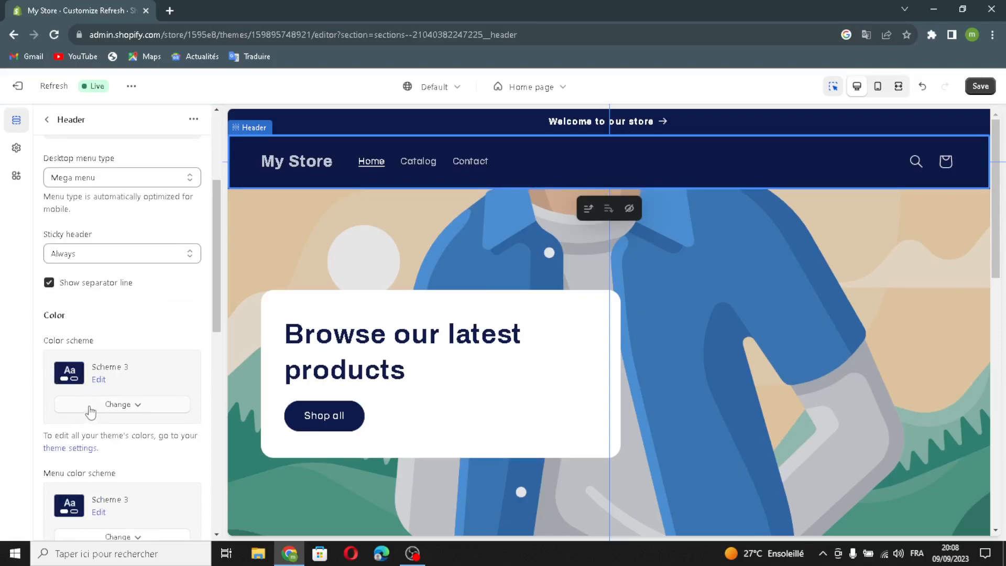
{"action": "scroll", "coordinate": [123, 485], "scroll_direction": "down", "scroll_amount": 2}
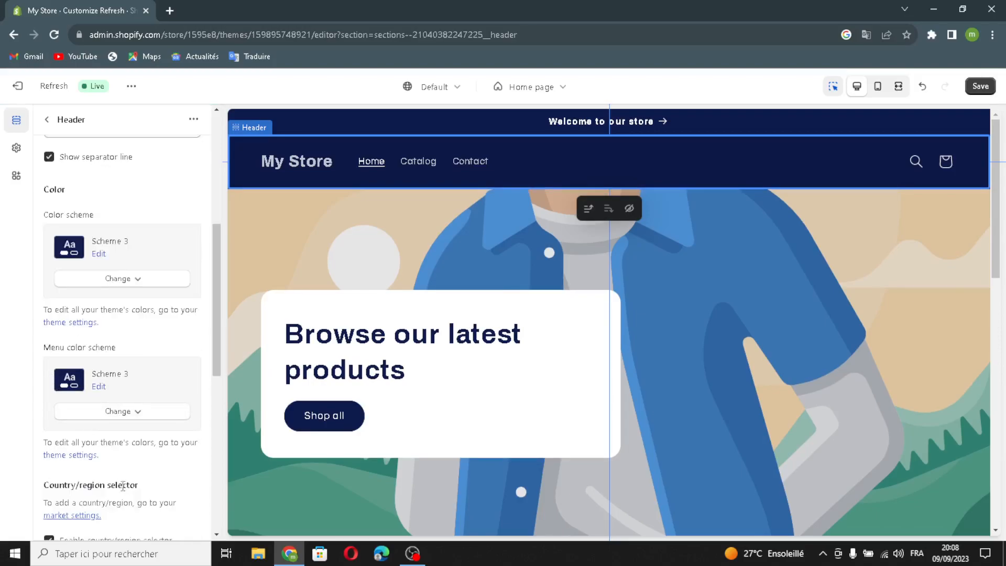
{"action": "left_click", "coordinate": [85, 418]}
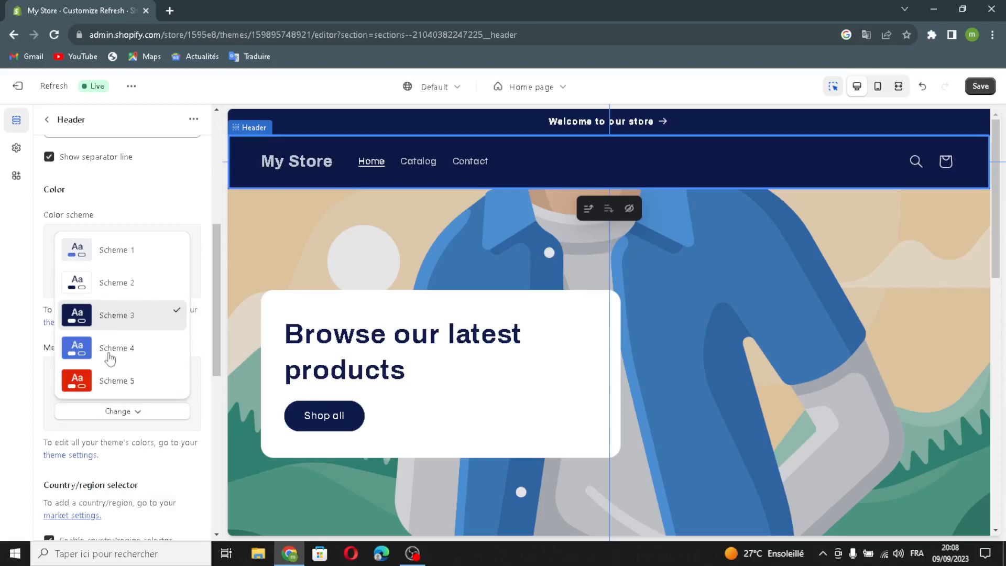
{"action": "left_click", "coordinate": [119, 459]}
Set the header's bottom margin to 56 px
{"action": "scroll", "coordinate": [116, 459], "scroll_direction": "down", "scroll_amount": 2}
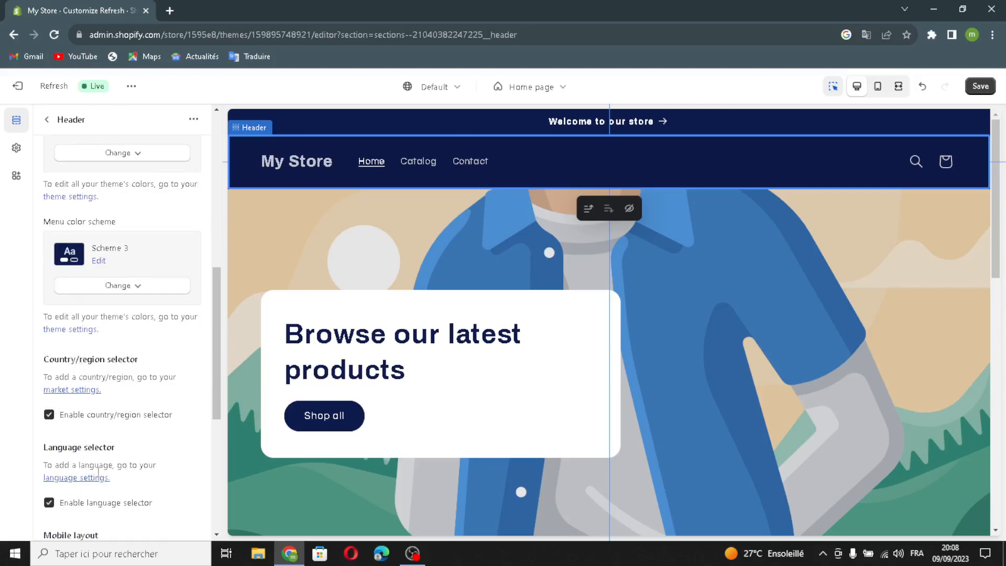
{"action": "scroll", "coordinate": [105, 471], "scroll_direction": "down", "scroll_amount": 2}
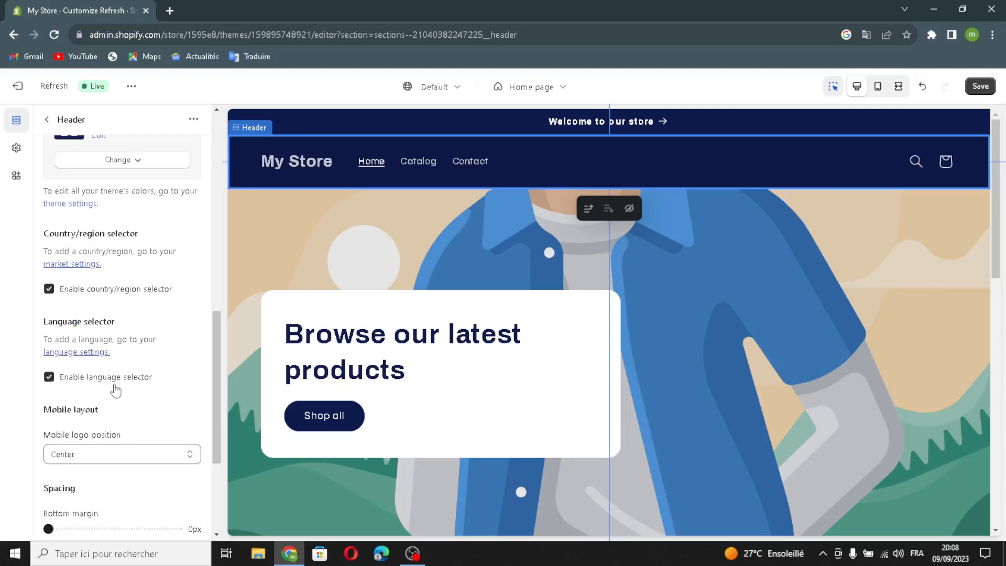
{"action": "scroll", "coordinate": [107, 414], "scroll_direction": "down", "scroll_amount": 3}
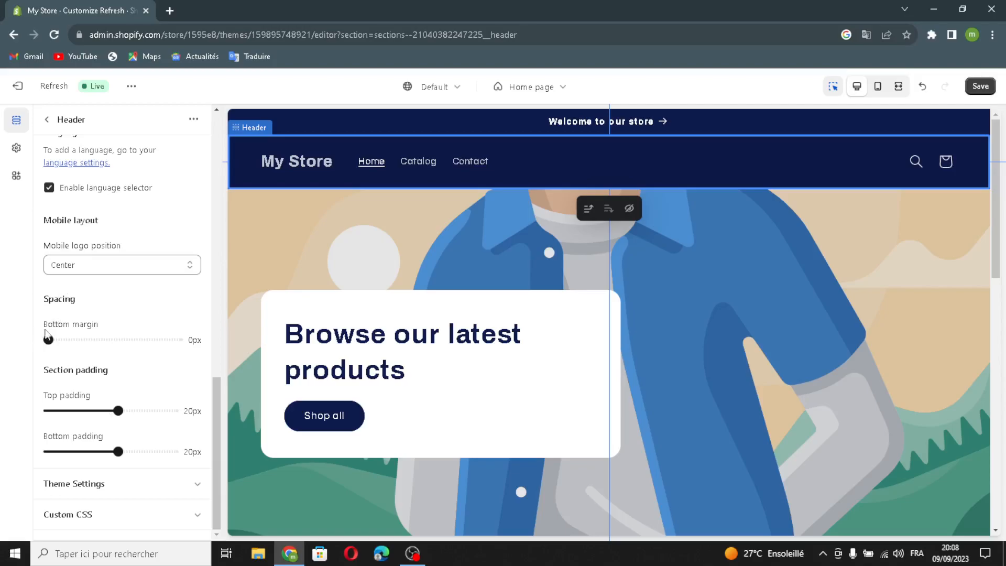
{"action": "left_click_drag", "start_coordinate": [50, 337], "coordinate": [118, 340]}
{"action": "left_click", "coordinate": [119, 411]}
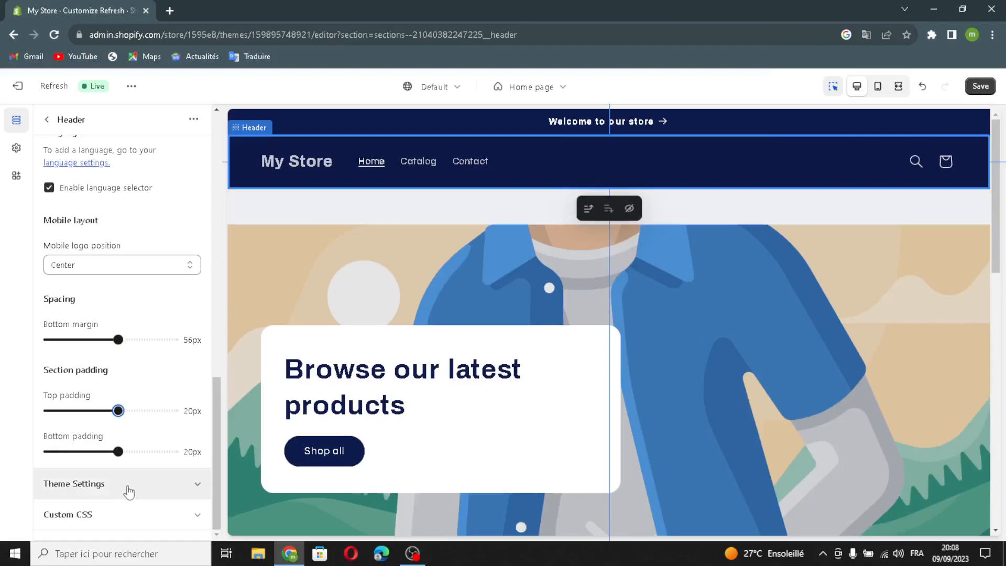
Examine the header's theme settings, including search suggestions, cart type, social media links and logo options
{"action": "left_click", "coordinate": [94, 486]}
{"action": "scroll", "coordinate": [99, 482], "scroll_direction": "down", "scroll_amount": 3}
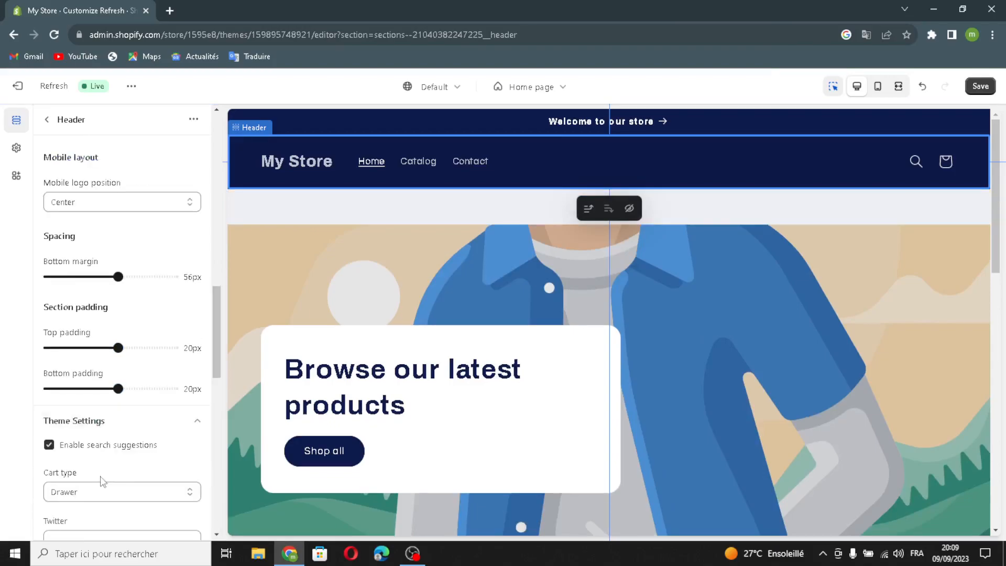
{"action": "scroll", "coordinate": [87, 427], "scroll_direction": "down", "scroll_amount": 2}
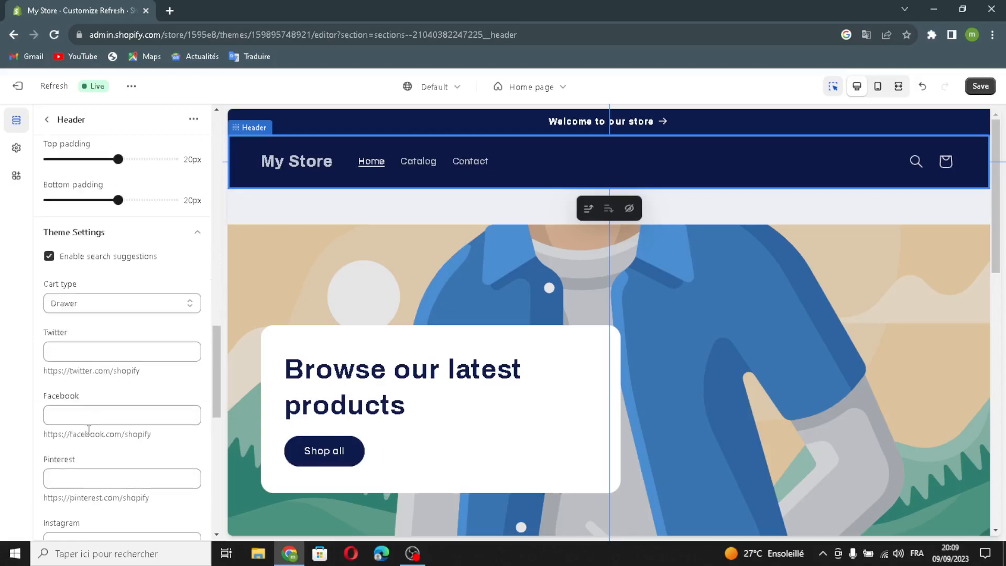
{"action": "scroll", "coordinate": [63, 303], "scroll_direction": "up", "scroll_amount": 1}
{"action": "scroll", "coordinate": [94, 393], "scroll_direction": "down", "scroll_amount": 2}
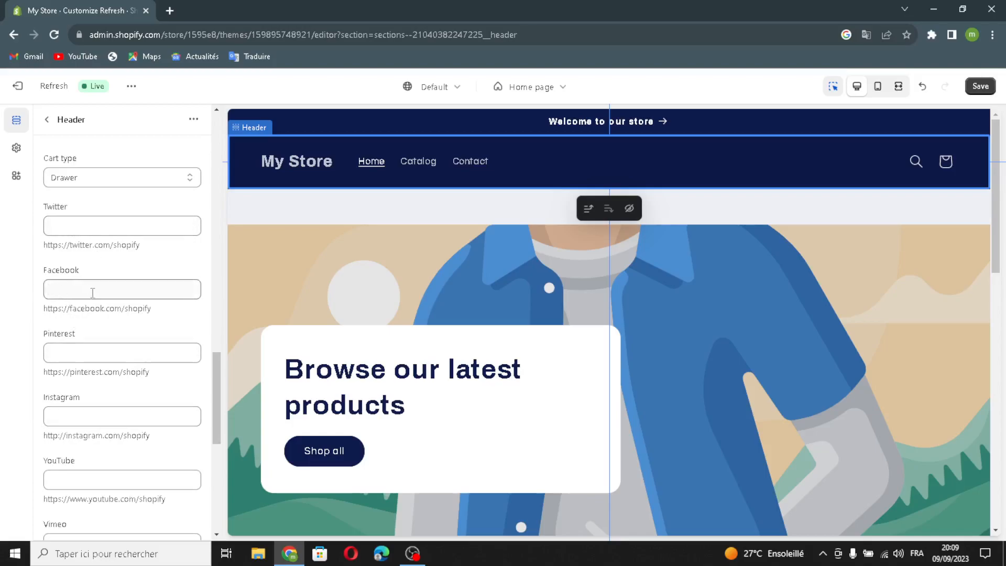
{"action": "scroll", "coordinate": [186, 239], "scroll_direction": "down", "scroll_amount": 1}
{"action": "scroll", "coordinate": [162, 287], "scroll_direction": "up", "scroll_amount": 2}
{"action": "scroll", "coordinate": [143, 360], "scroll_direction": "down", "scroll_amount": 5}
{"action": "scroll", "coordinate": [131, 382], "scroll_direction": "down", "scroll_amount": 3}
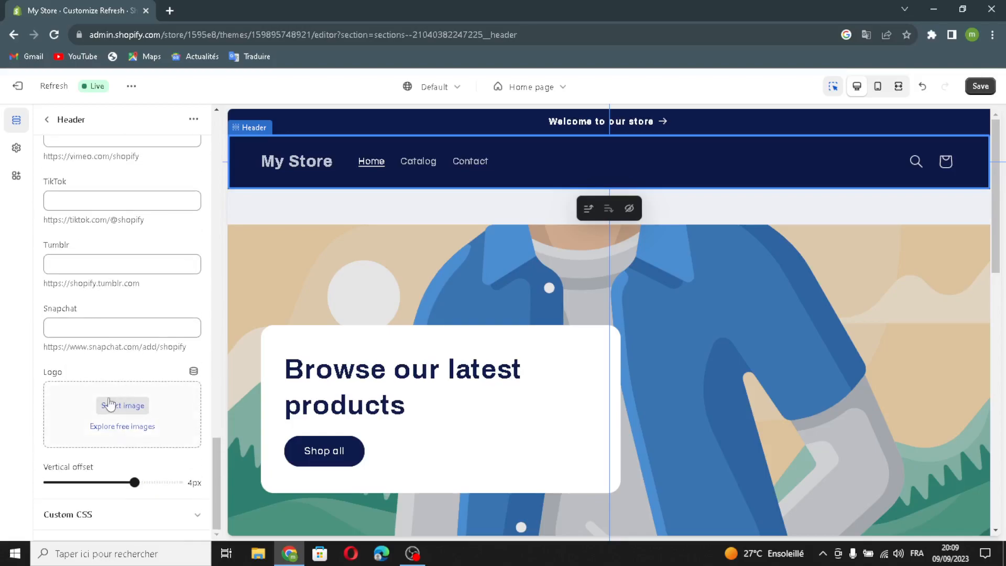
Open the header's logo image selection and search Google in a new browser tab for "DIY tools logo ideas"
{"action": "left_click", "coordinate": [53, 436]}
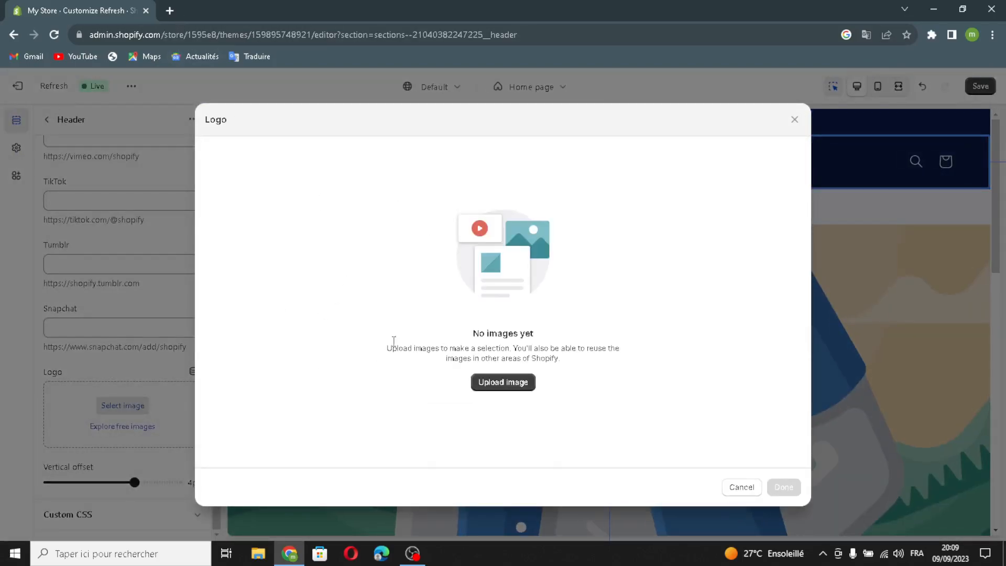
{"action": "left_click", "coordinate": [170, 11]}
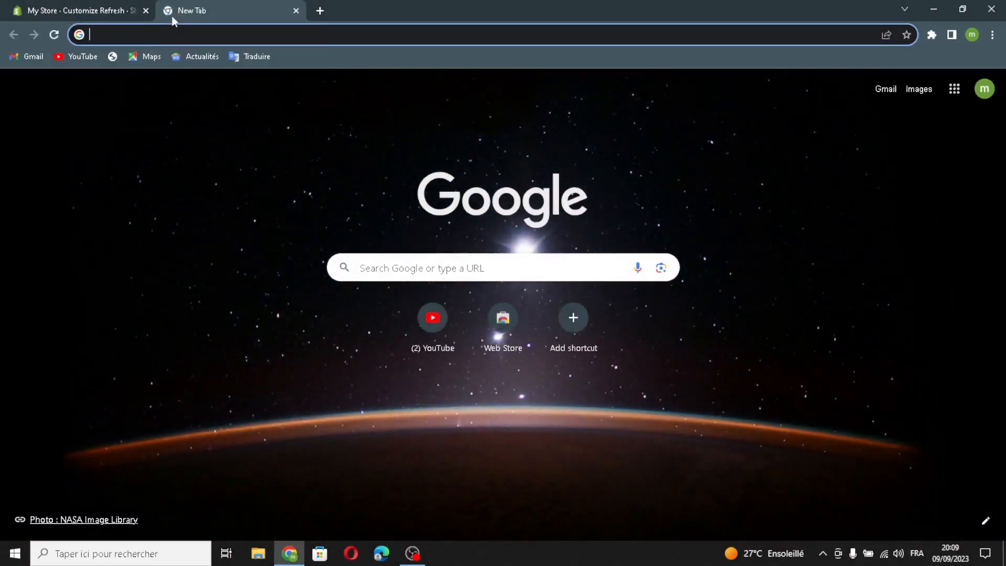
{"action": "type", "text": "Diy"}
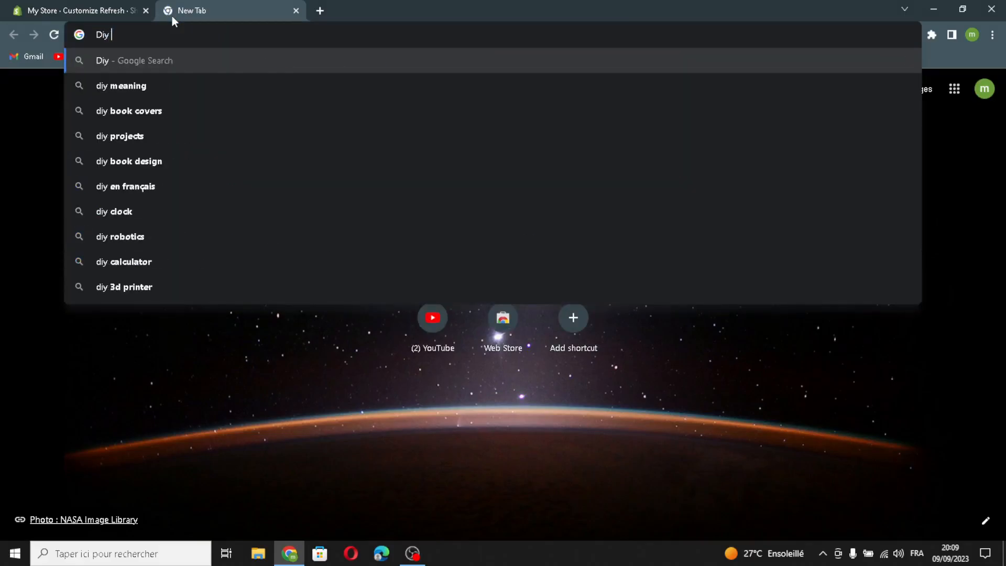
{"action": "key", "text": "BackSpace"}
{"action": "key", "text": "BackSpace"}
{"action": "type", "text": "IY t"}
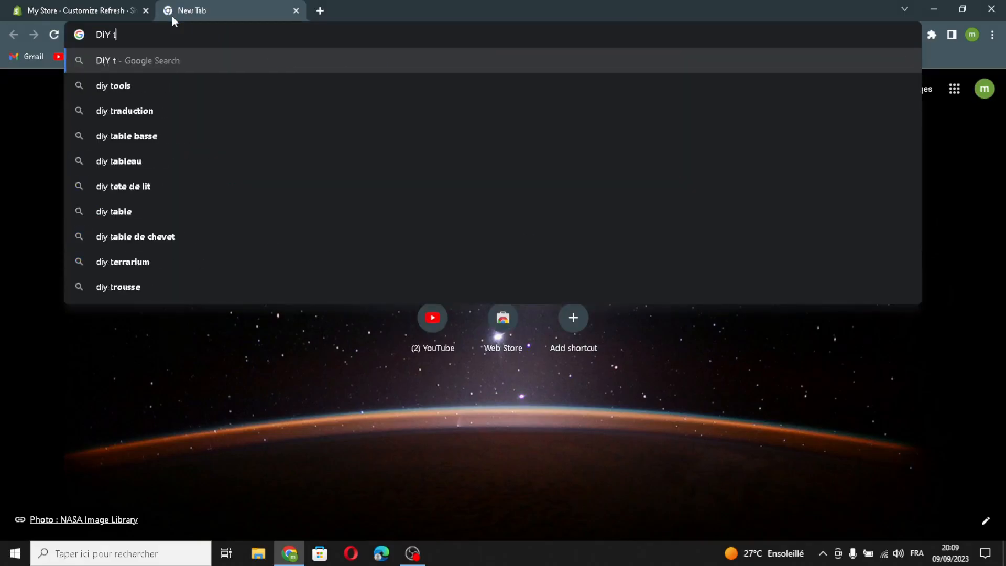
{"action": "type", "text": "ools "}
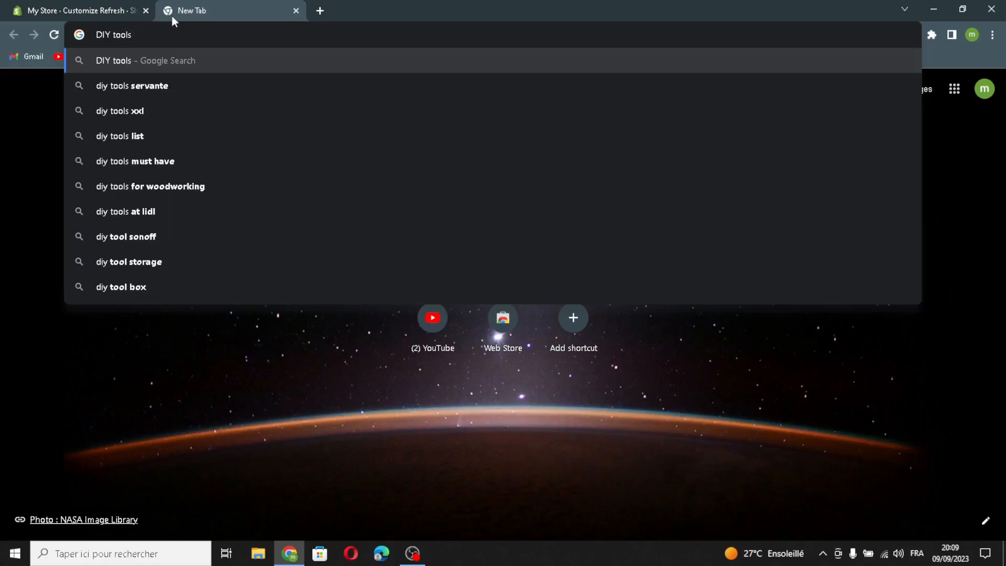
{"action": "type", "text": "logo ideas"}
{"action": "key", "text": "Return"}
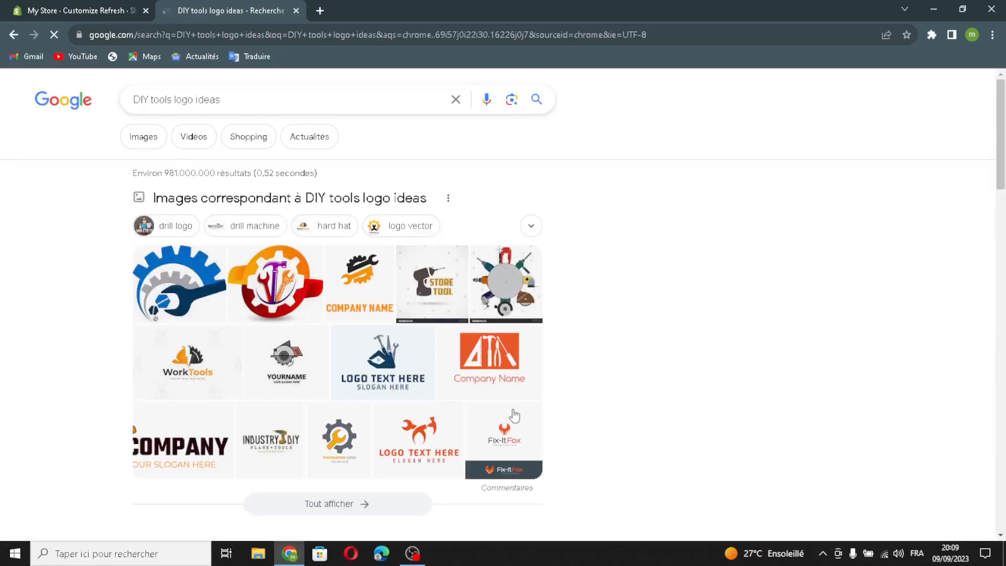
Upload the dark blue tools logo on a pale blue background from the search results and apply it as the store logo
{"action": "left_click_drag", "start_coordinate": [392, 366], "coordinate": [409, 447]}
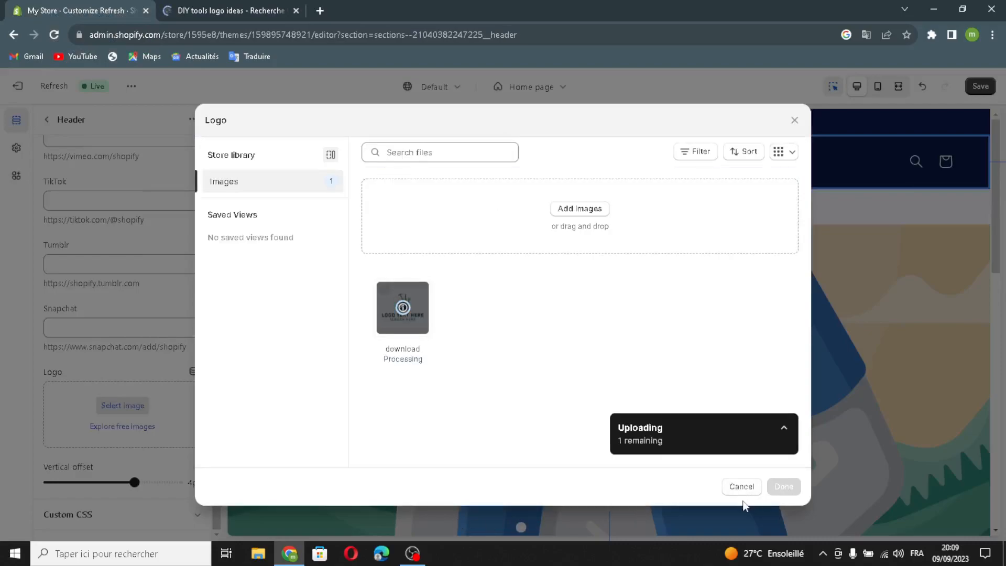
{"action": "left_click", "coordinate": [783, 486]}
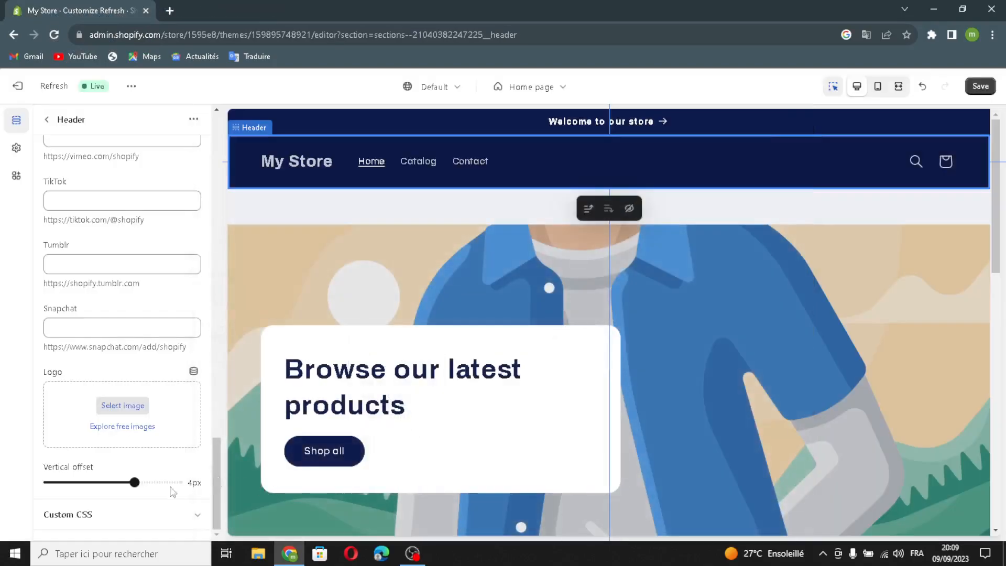
{"action": "scroll", "coordinate": [112, 458], "scroll_direction": "down", "scroll_amount": 2}
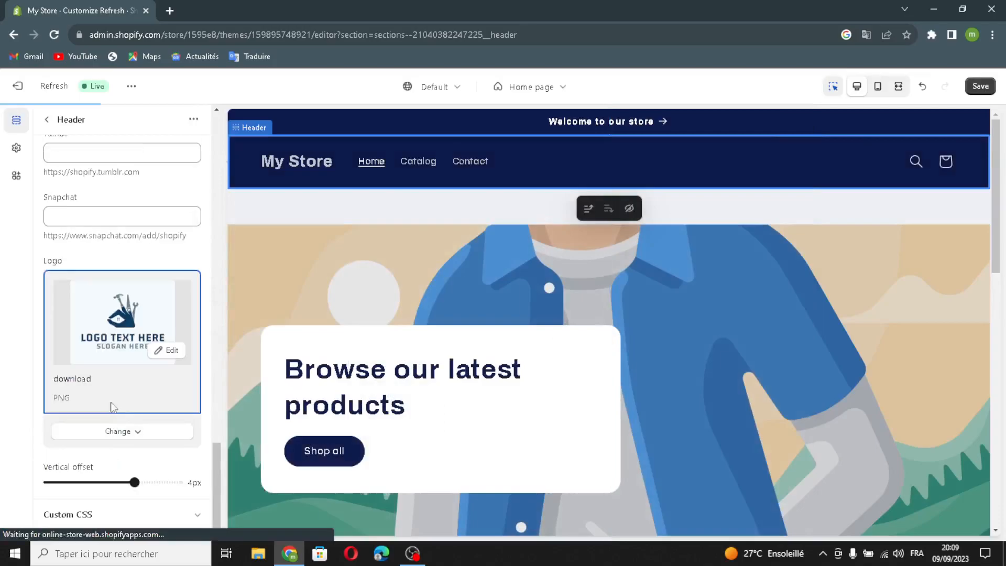
{"action": "left_click", "coordinate": [115, 438]}
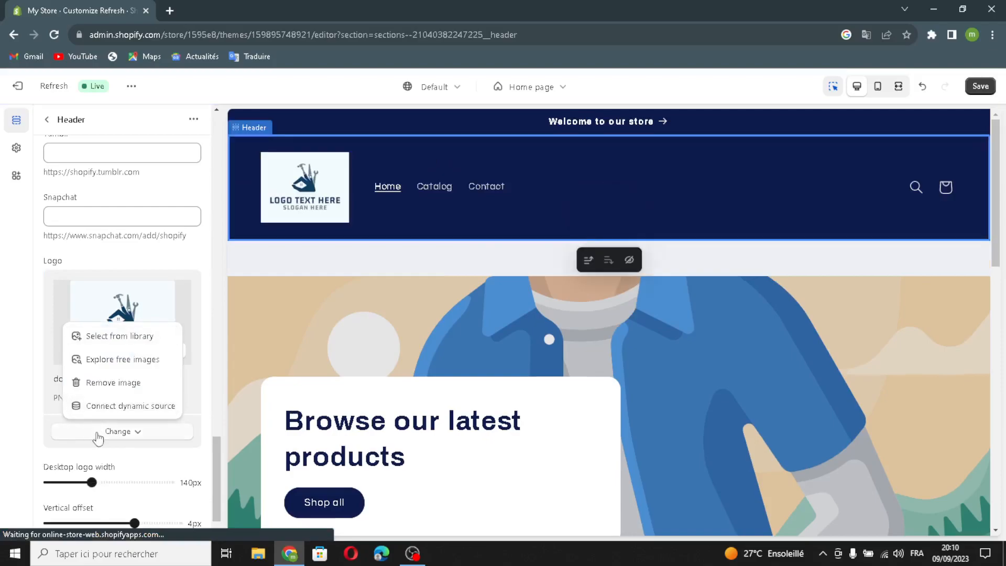
{"action": "left_click", "coordinate": [94, 434]}
{"action": "scroll", "coordinate": [75, 498], "scroll_direction": "down", "scroll_amount": 1}
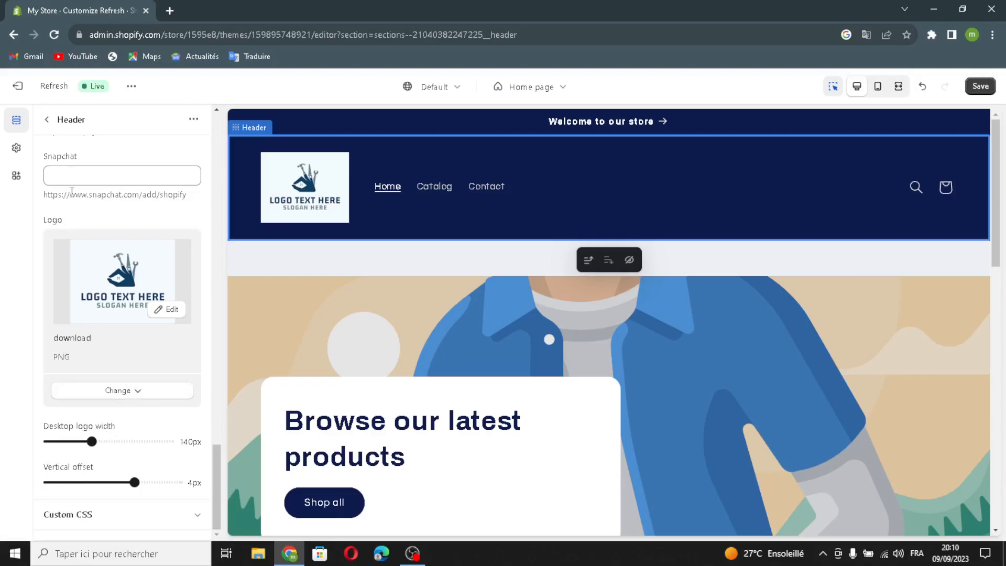
Set the home page slideshow's layout to Grid and its slide height to Medium
{"action": "left_click", "coordinate": [46, 119]}
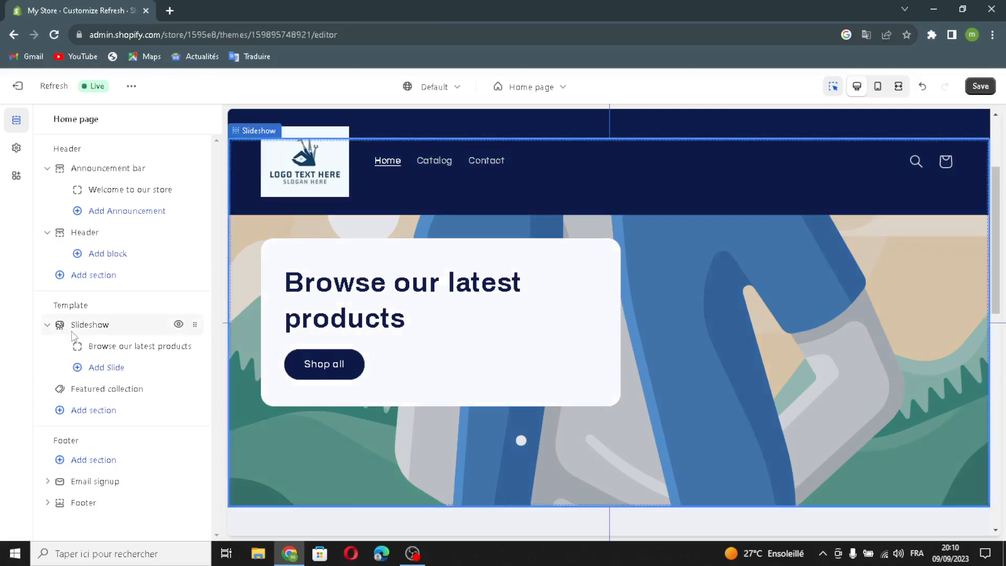
{"action": "left_click", "coordinate": [73, 331]}
{"action": "left_click", "coordinate": [79, 180]}
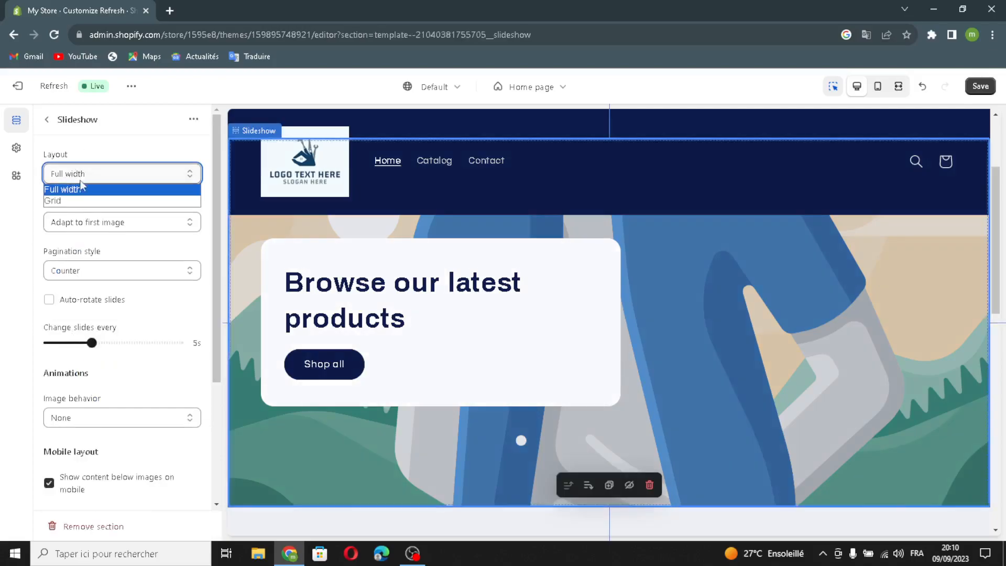
{"action": "left_click", "coordinate": [78, 201]}
{"action": "left_click", "coordinate": [76, 222]}
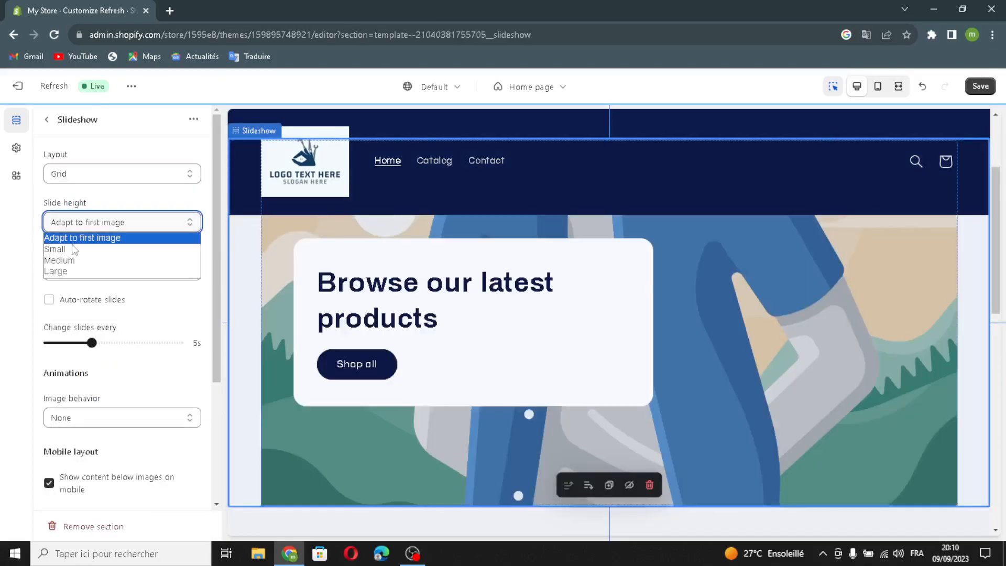
{"action": "left_click", "coordinate": [66, 260]}
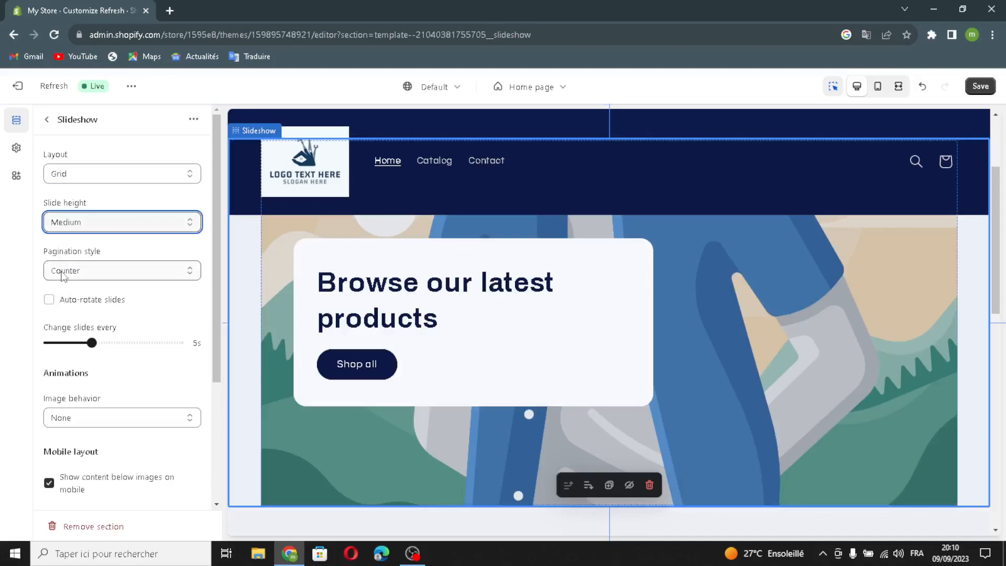
Choose the Counter pagination style for the slideshow and enable auto-rotating slides
{"action": "left_click", "coordinate": [63, 273]}
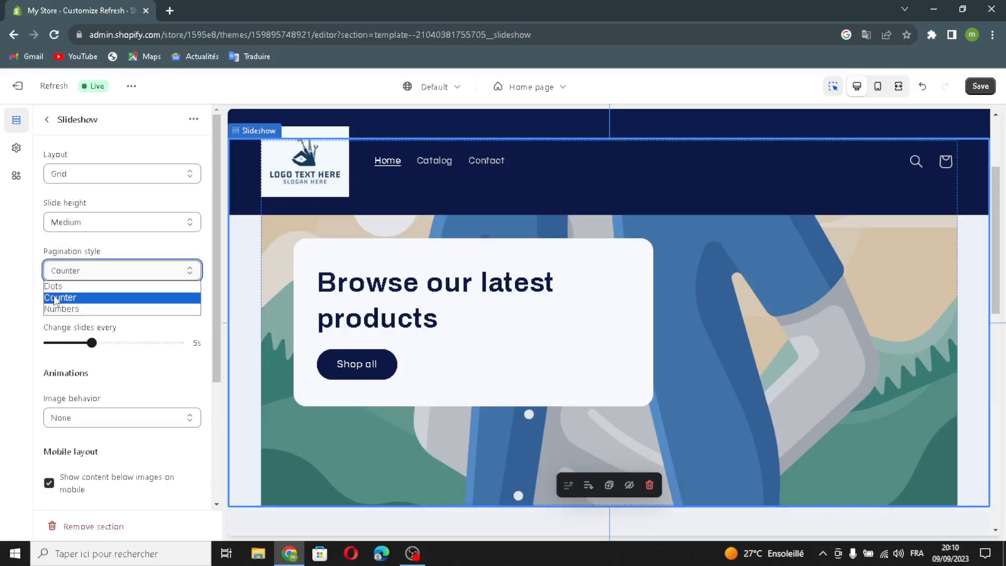
{"action": "left_click", "coordinate": [55, 298]}
{"action": "left_click", "coordinate": [49, 301]}
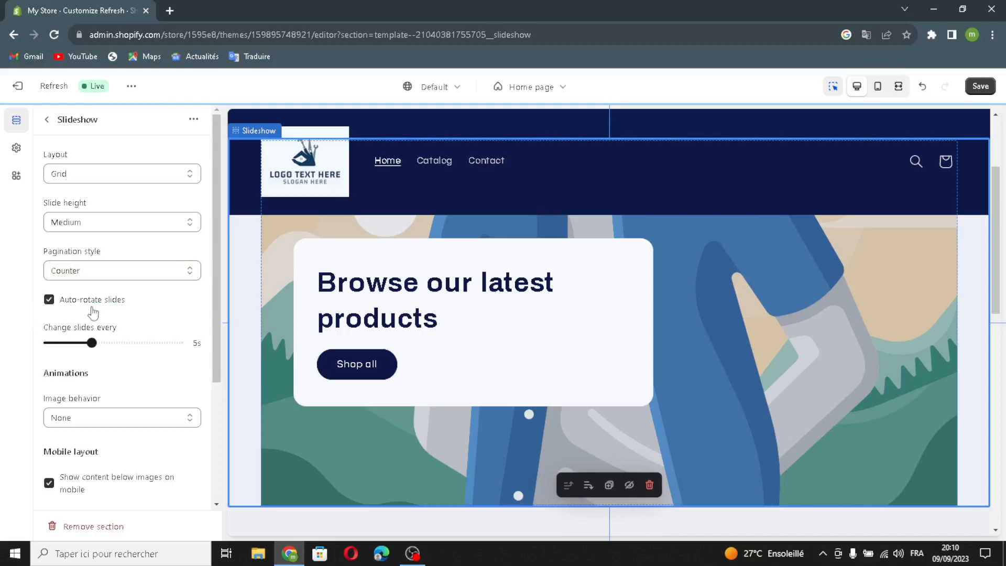
{"action": "scroll", "coordinate": [57, 419], "scroll_direction": "down", "scroll_amount": 1}
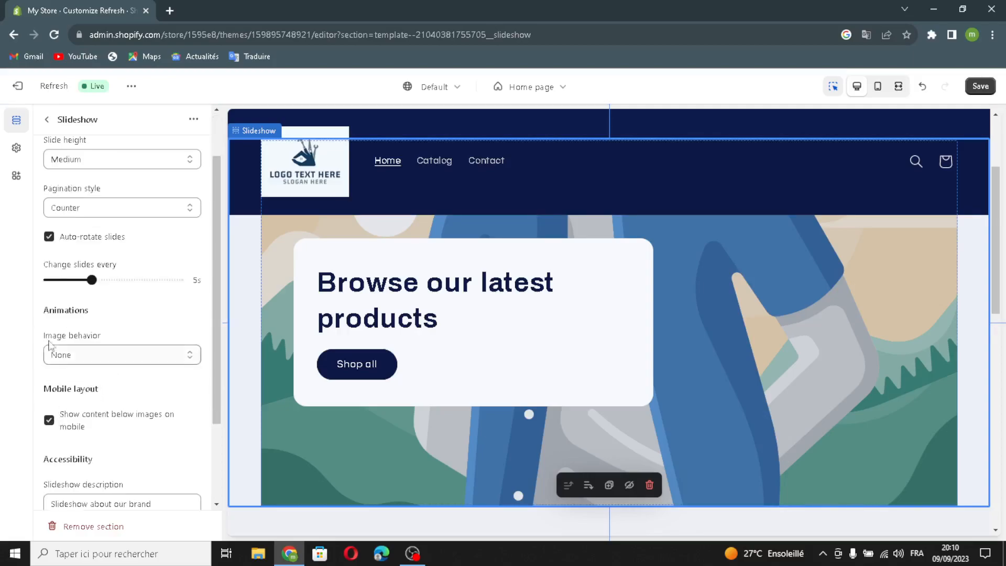
{"action": "scroll", "coordinate": [93, 377], "scroll_direction": "down", "scroll_amount": 1}
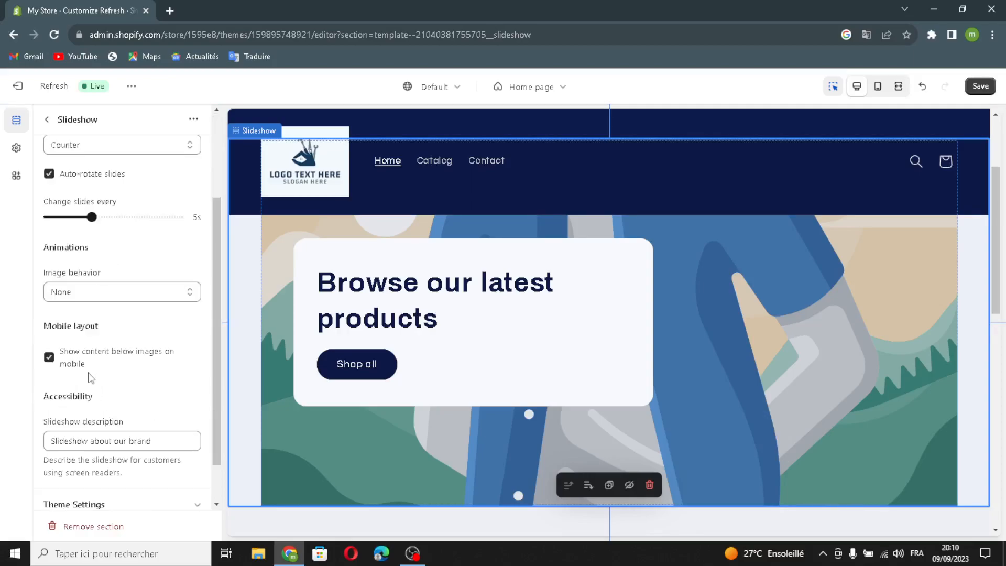
{"action": "scroll", "coordinate": [67, 412], "scroll_direction": "down", "scroll_amount": 1}
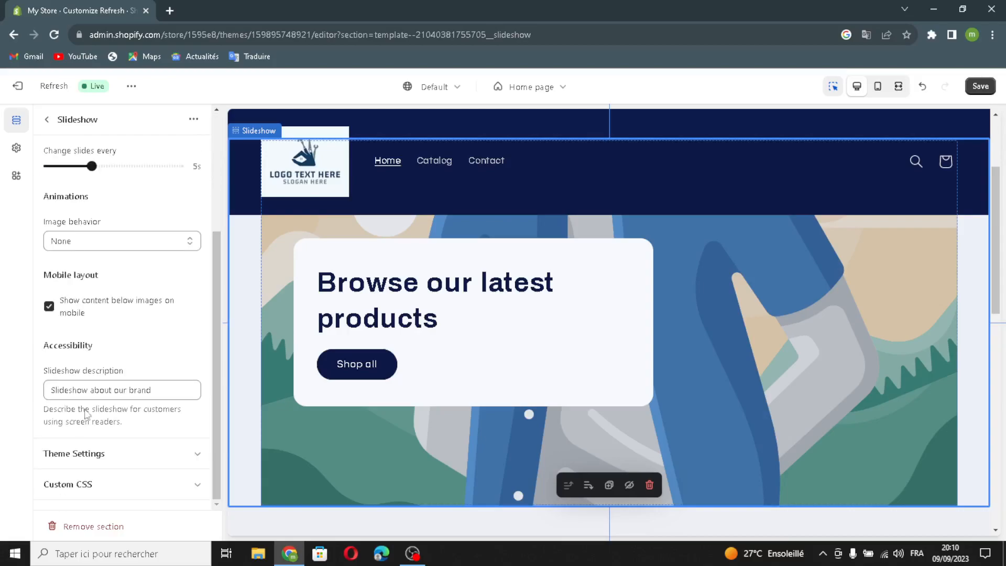
Open the image selection for the "Browse our latest products" slide in the home page slideshow
{"action": "left_click", "coordinate": [47, 122]}
{"action": "left_click", "coordinate": [117, 350]}
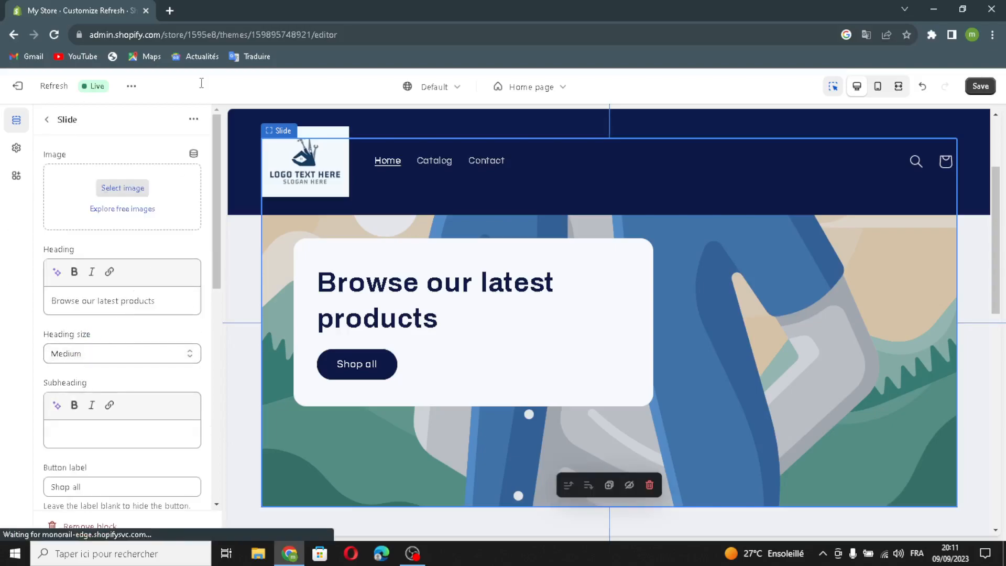
{"action": "left_click", "coordinate": [109, 189]}
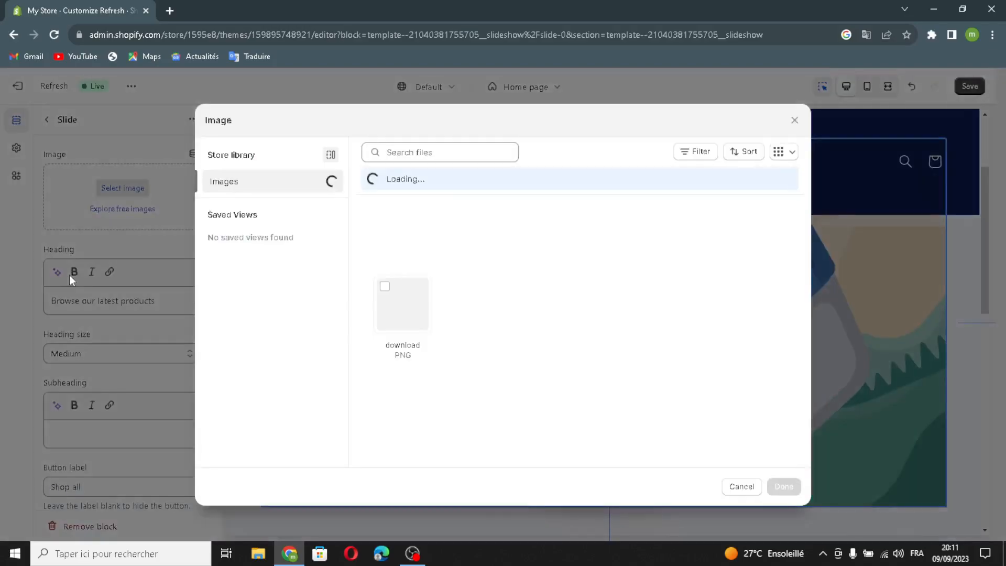
Search Google in a new browser tab for "diy tools" and show the image results
{"action": "left_click", "coordinate": [170, 11]}
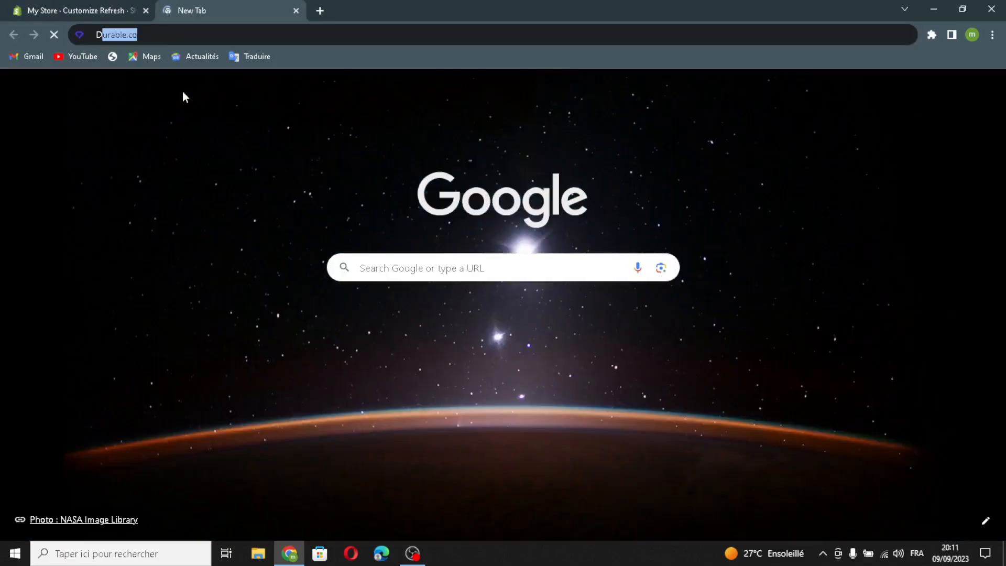
{"action": "type", "text": "DI"}
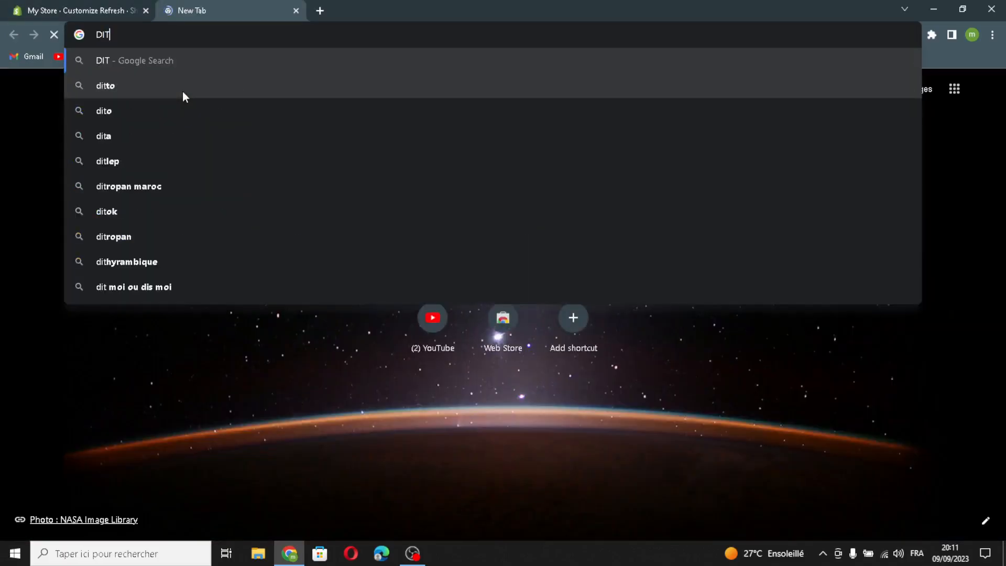
{"action": "type", "text": "Y tools"}
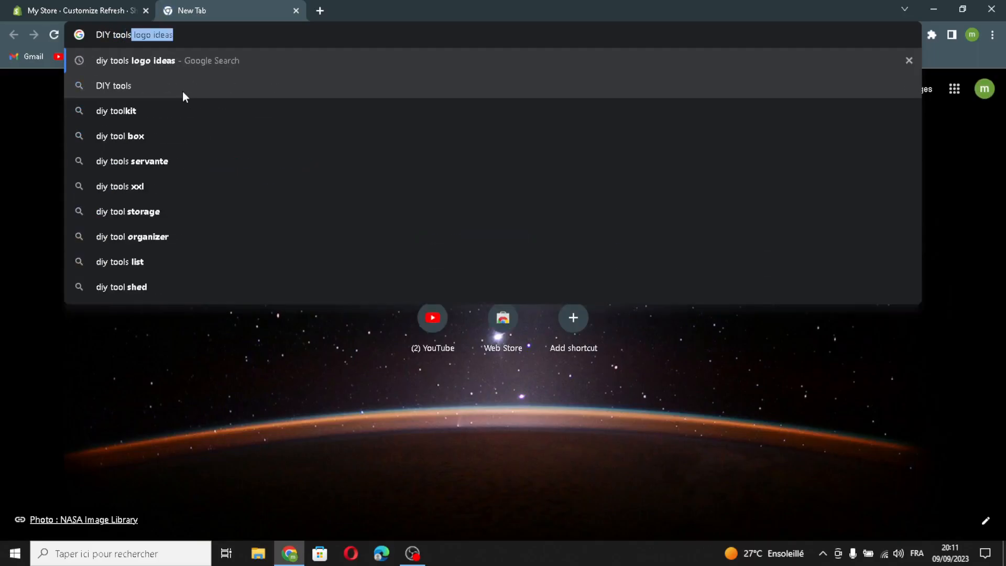
{"action": "key", "text": "Return"}
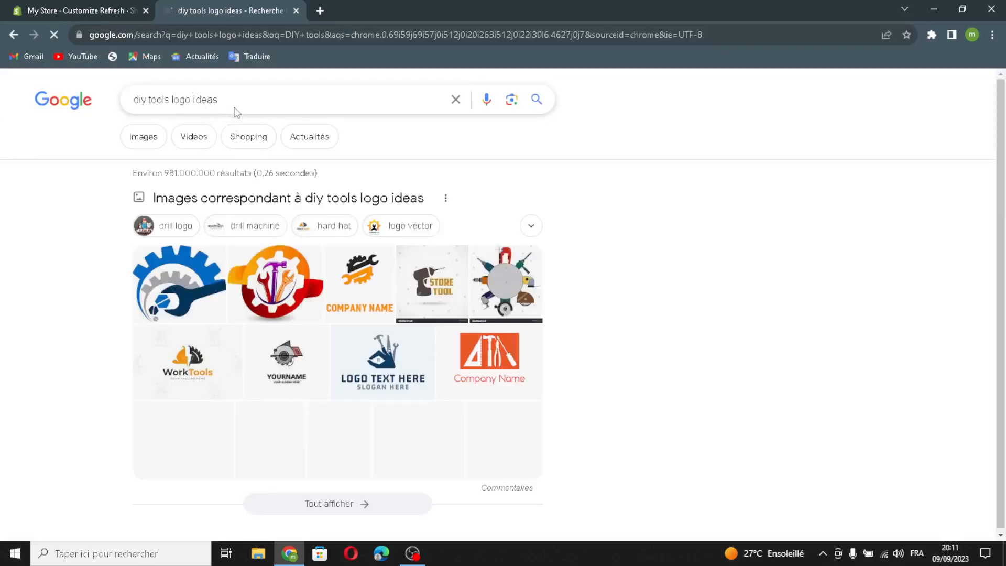
{"action": "left_click_drag", "start_coordinate": [173, 99], "coordinate": [232, 94]}
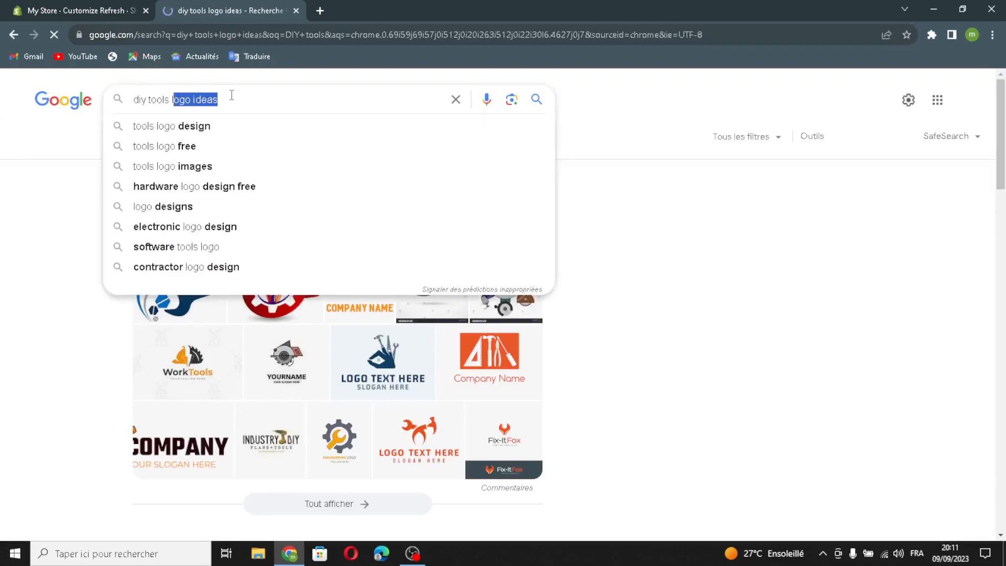
{"action": "key", "text": "BackSpace"}
{"action": "left_click", "coordinate": [597, 270]}
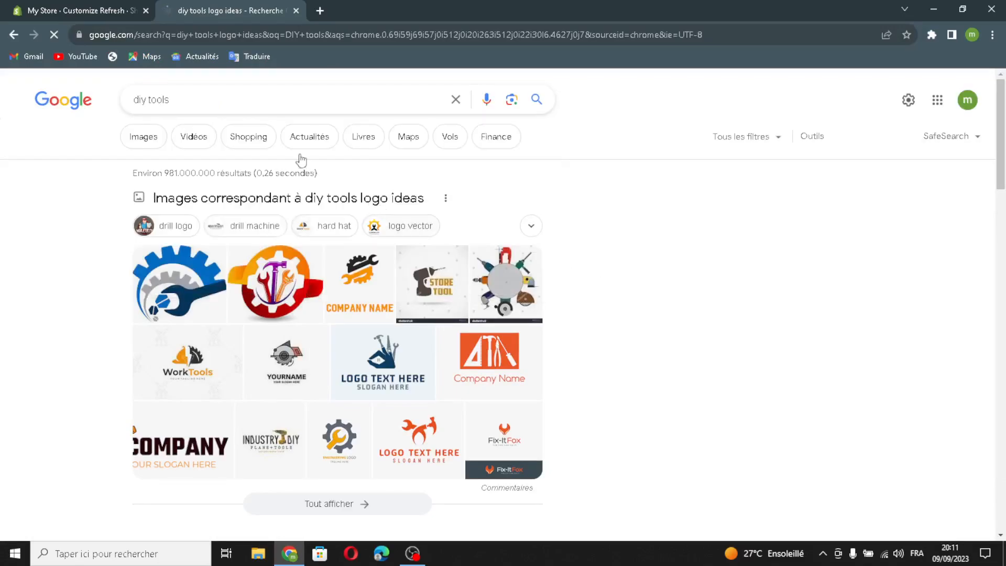
{"action": "left_click", "coordinate": [202, 100]}
{"action": "key", "text": "Return"}
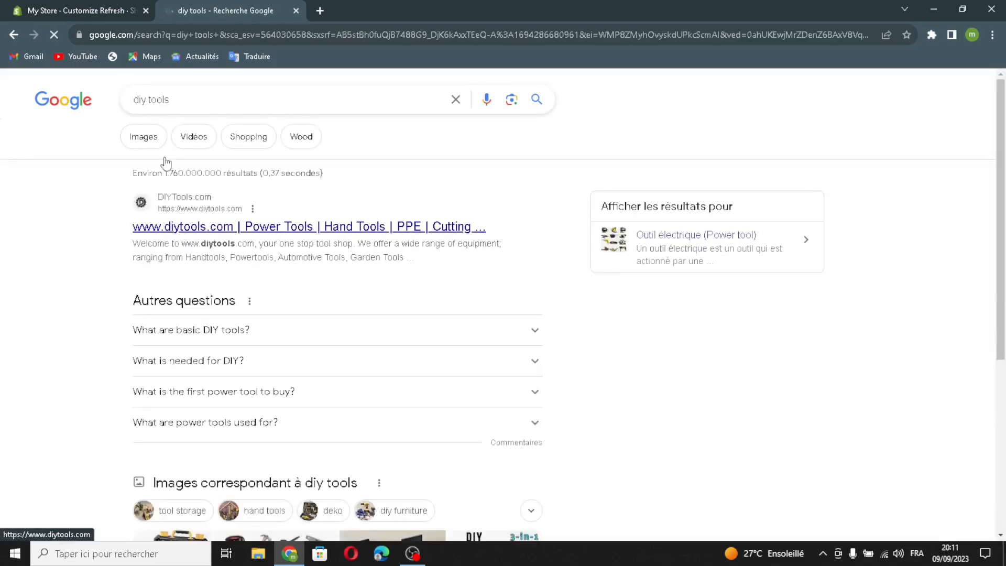
{"action": "left_click", "coordinate": [152, 139]}
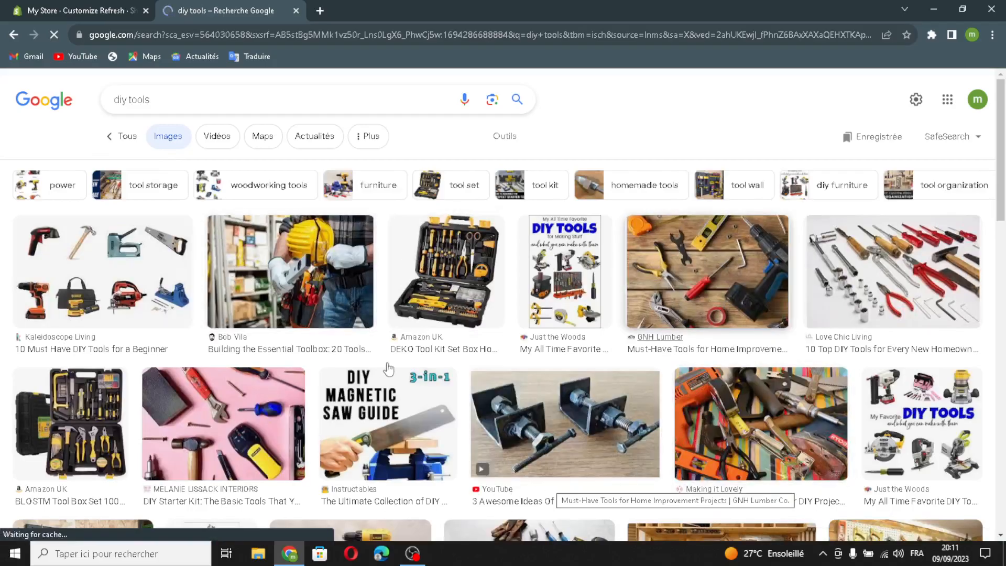
Upload the I Build It photo of the large wooden mobile tool box from the search results and apply it as the slide's image
{"action": "scroll", "coordinate": [516, 361], "scroll_direction": "down", "scroll_amount": 5}
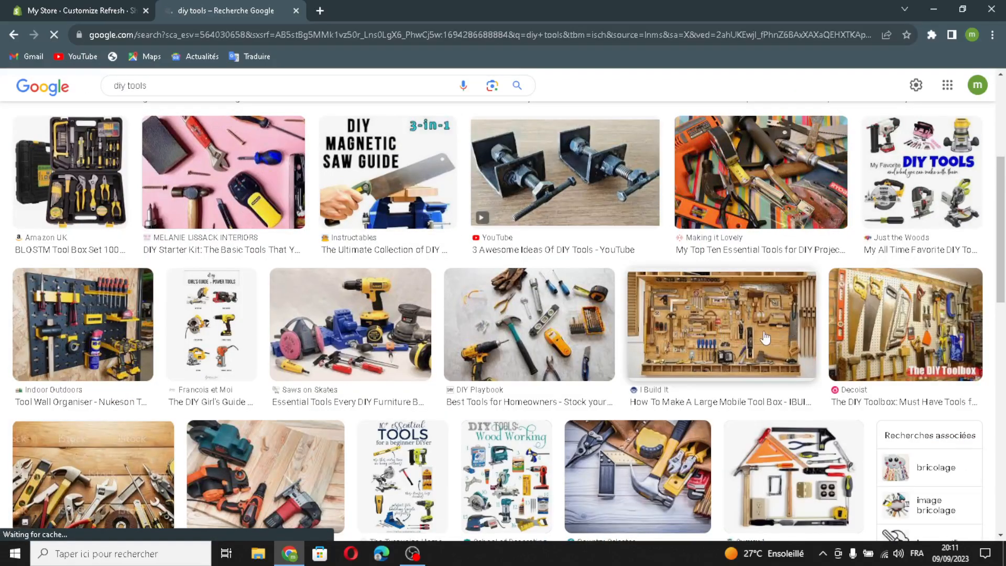
{"action": "left_click", "coordinate": [657, 359]}
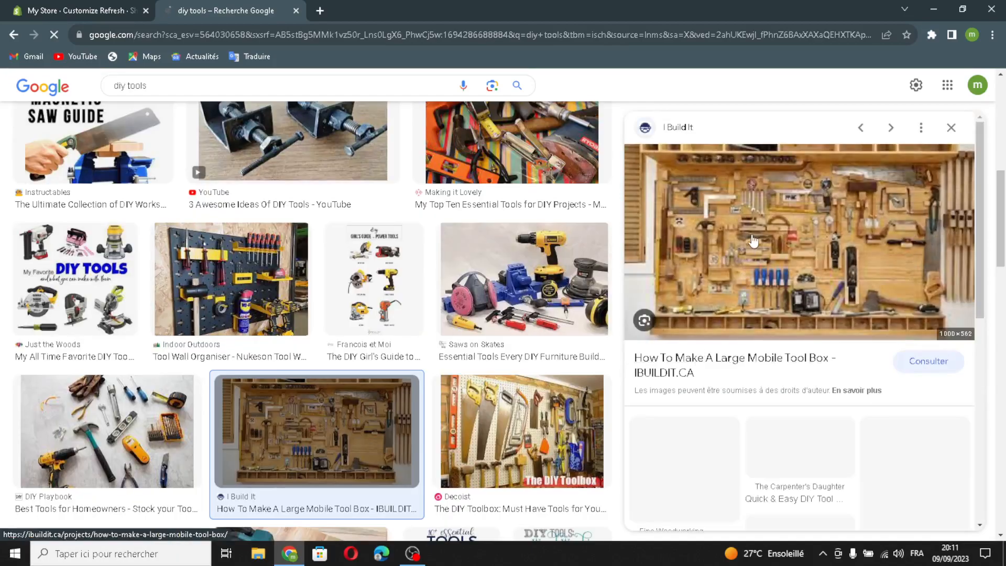
{"action": "left_click_drag", "start_coordinate": [817, 257], "coordinate": [505, 347]}
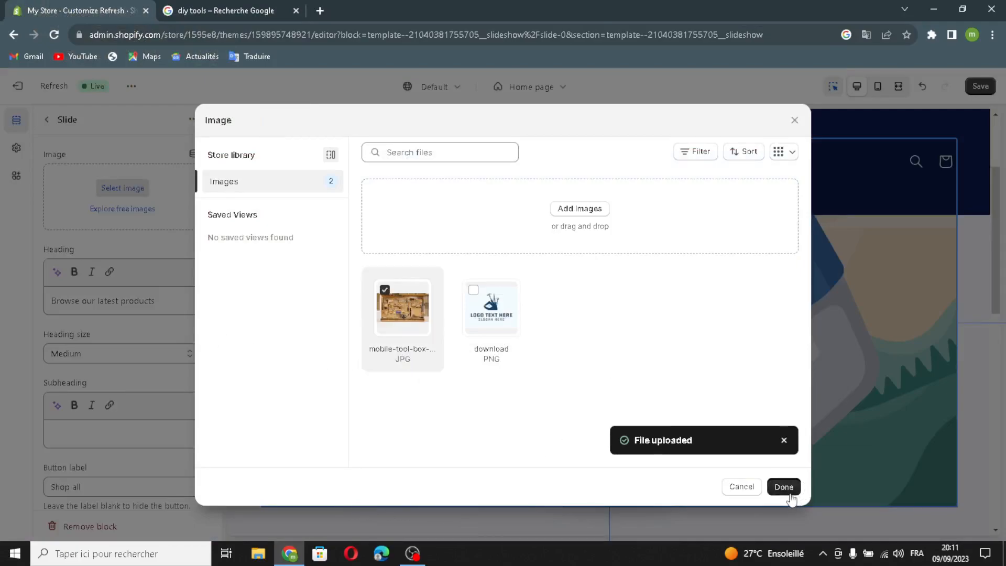
{"action": "left_click", "coordinate": [784, 487]}
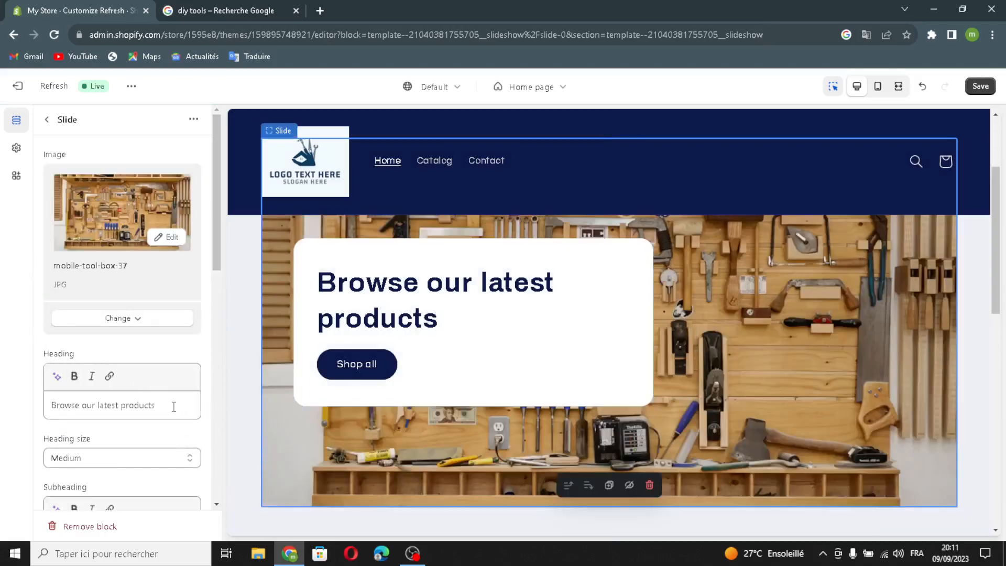
Generate a slide heading from the description "DIY tools" and use the suggestion "Master Your DIY Projects with High-Quality Tools."
{"action": "scroll", "coordinate": [177, 409], "scroll_direction": "down", "scroll_amount": 1}
{"action": "left_click", "coordinate": [57, 313]}
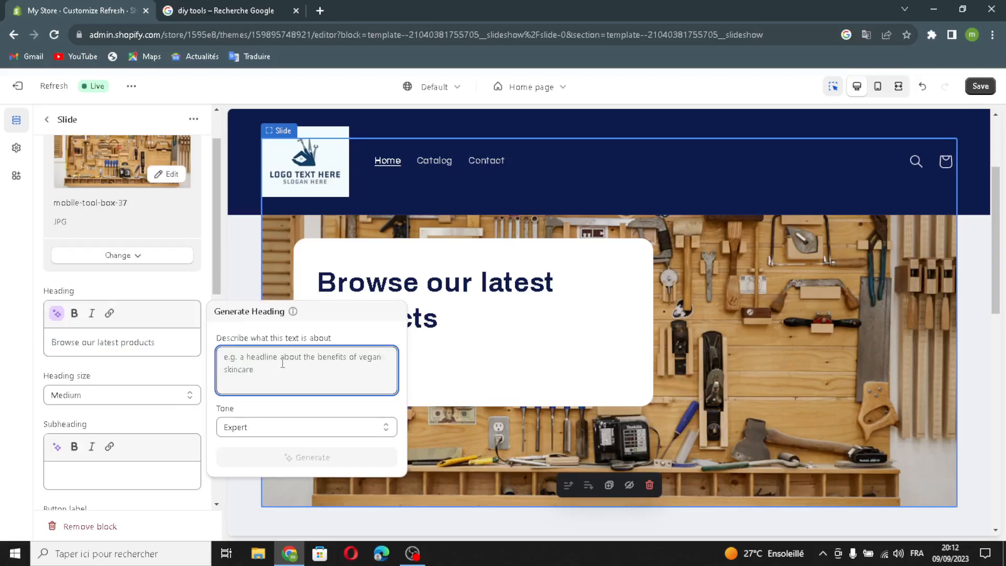
{"action": "type", "text": "DI"}
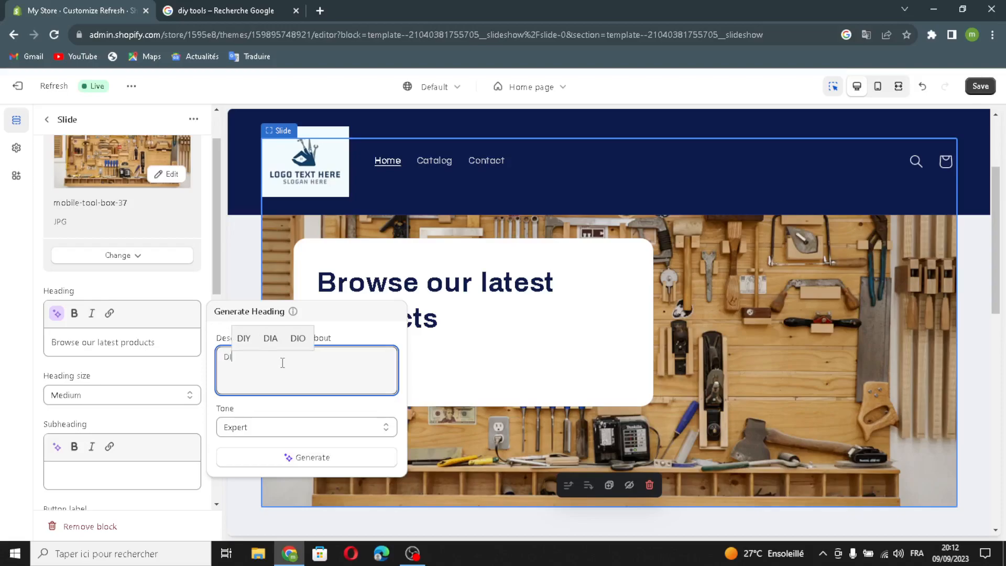
{"action": "type", "text": "Y tools"}
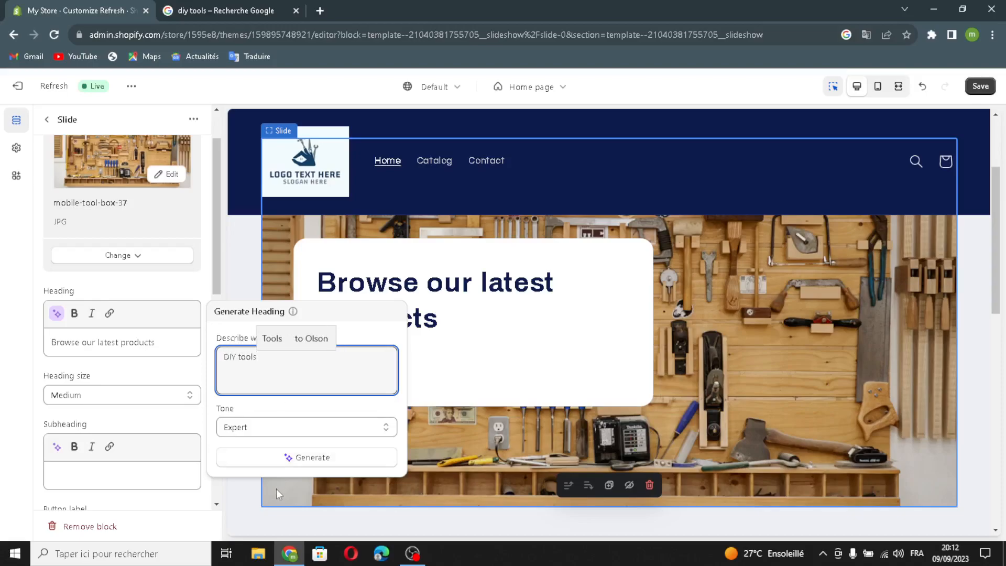
{"action": "left_click", "coordinate": [278, 459]}
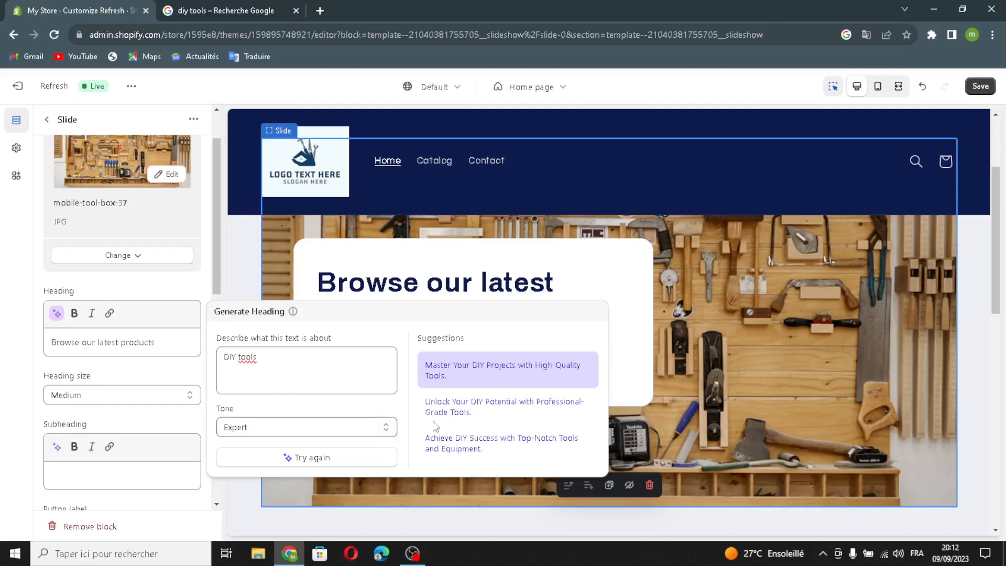
{"action": "left_click", "coordinate": [470, 376]}
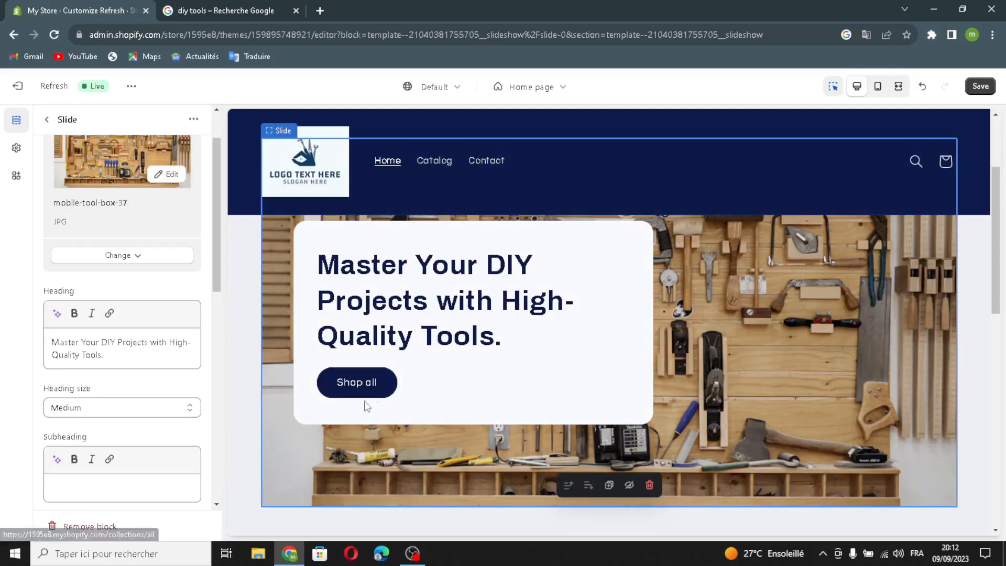
{"action": "left_click", "coordinate": [81, 410]}
{"action": "left_click", "coordinate": [80, 413]}
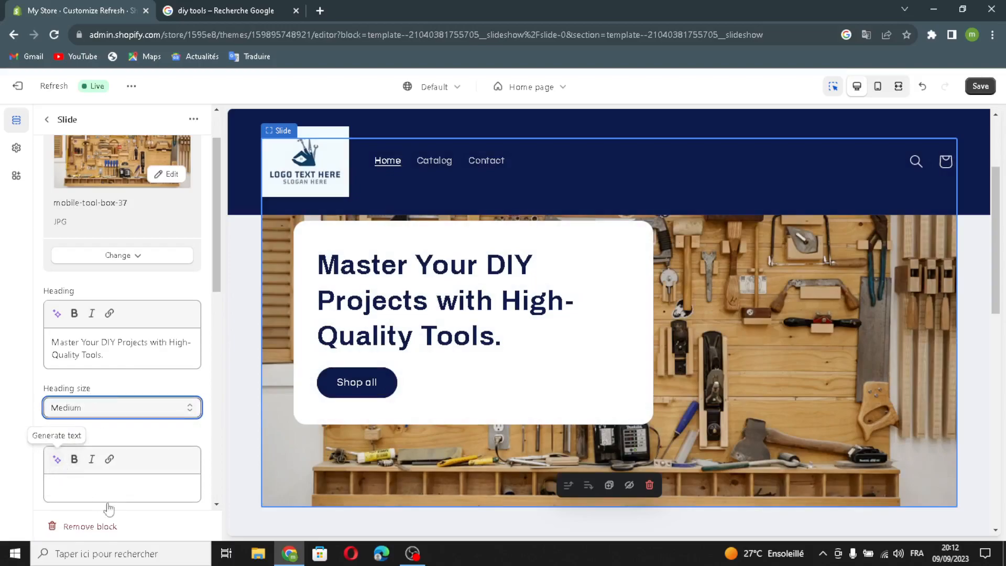
Generate a slide subheading from the description "DIY and tools" and use "Achieve Professional-Like Results with the Right DIY Tools."
{"action": "left_click", "coordinate": [57, 459]}
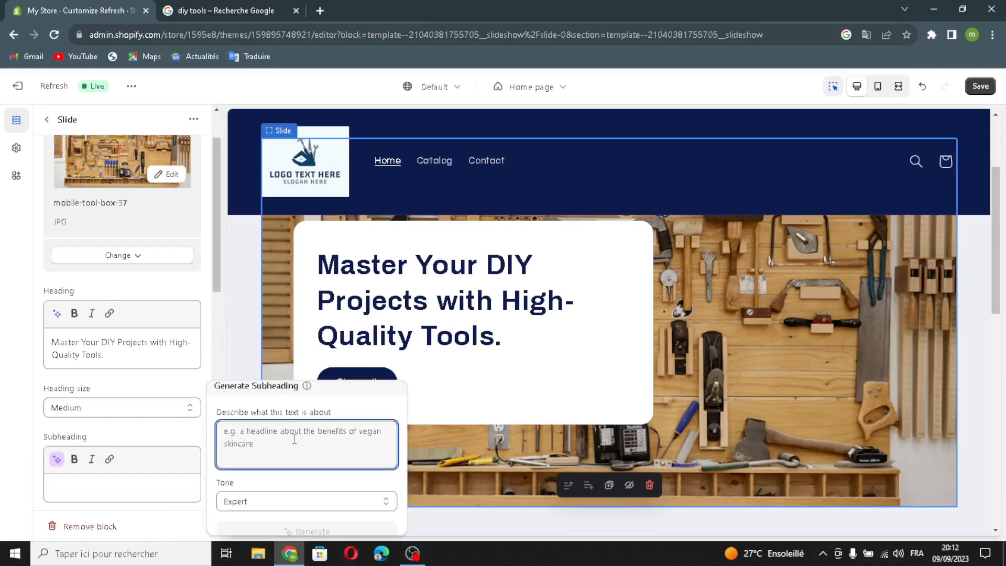
{"action": "type", "text": "DIY"}
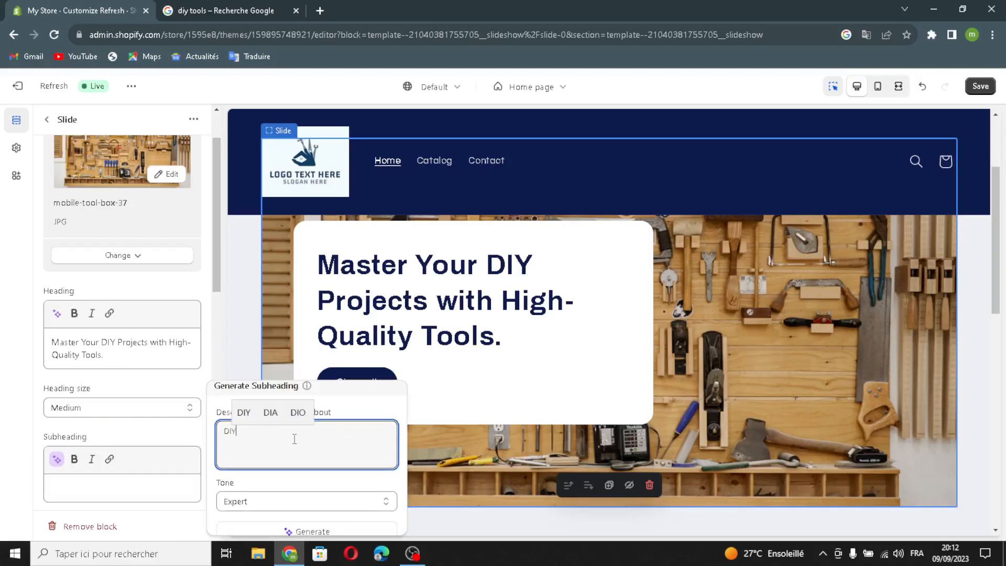
{"action": "type", "text": " and to"}
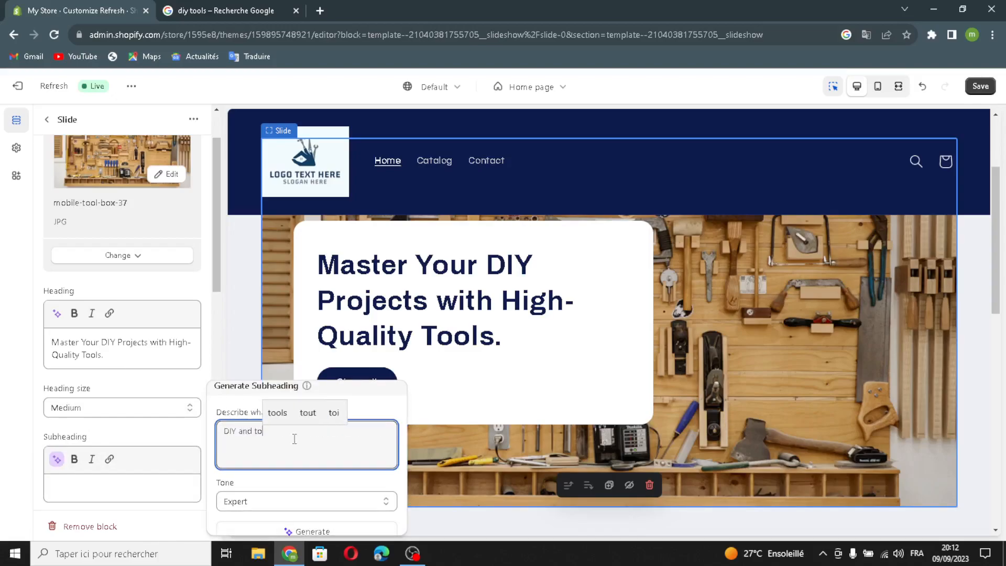
{"action": "type", "text": "ols"}
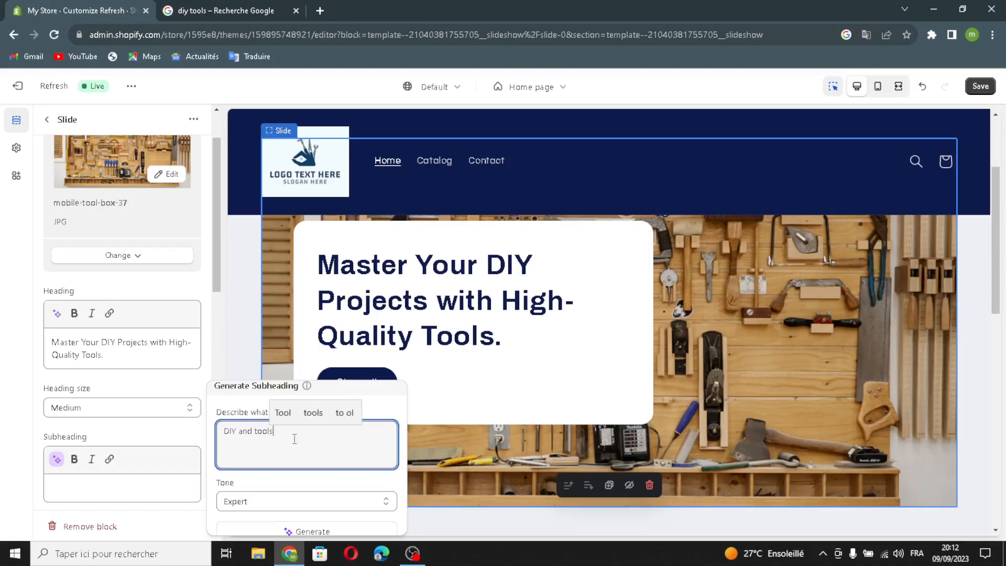
{"action": "left_click", "coordinate": [270, 532]}
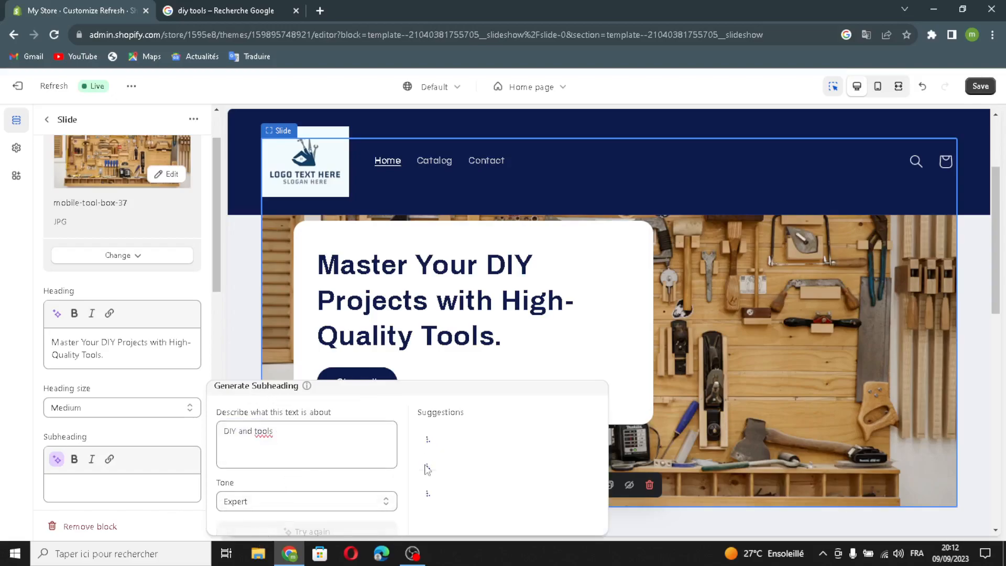
{"action": "left_click", "coordinate": [461, 482]}
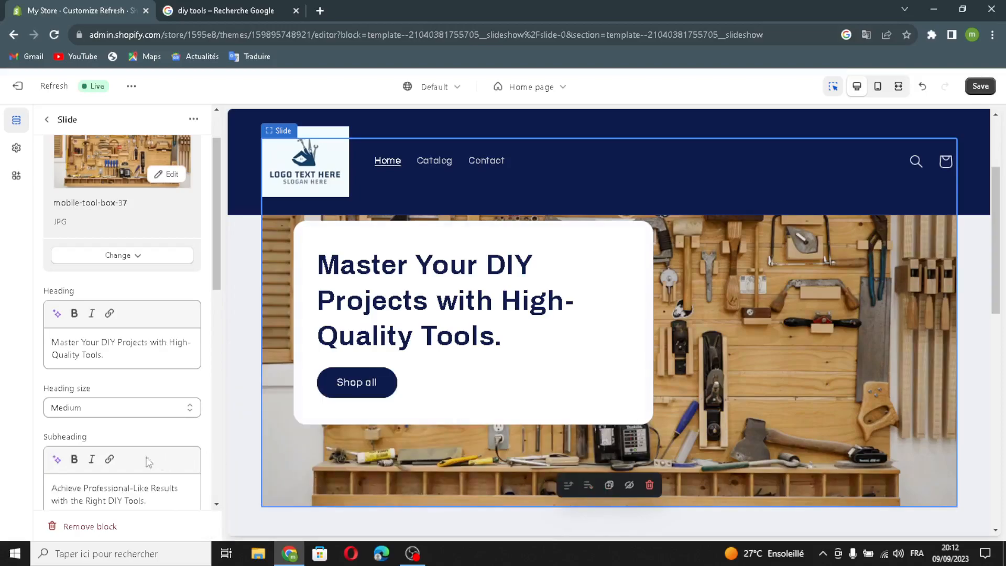
Enable the outline style for the slide's button and set the desktop content position to Middle center
{"action": "scroll", "coordinate": [141, 450], "scroll_direction": "down", "scroll_amount": 8}
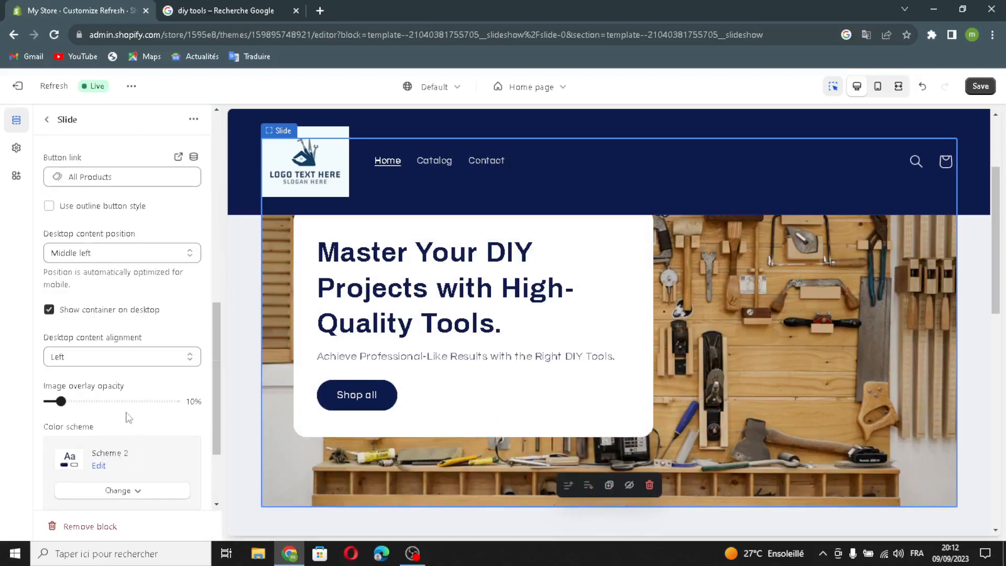
{"action": "scroll", "coordinate": [130, 423], "scroll_direction": "up", "scroll_amount": 1}
{"action": "left_click_drag", "start_coordinate": [99, 176], "coordinate": [50, 176]}
{"action": "left_click", "coordinate": [135, 175]}
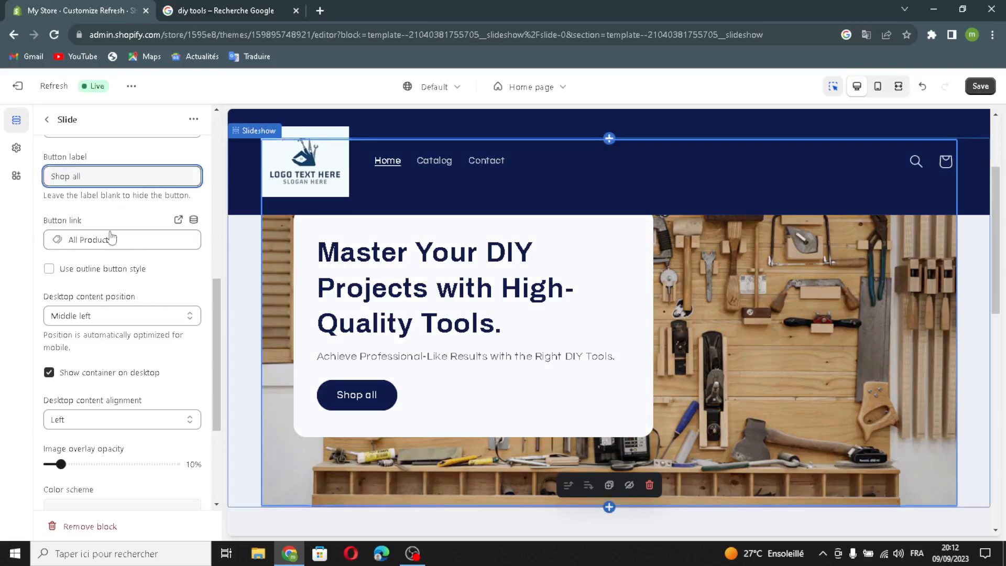
{"action": "left_click", "coordinate": [50, 268]}
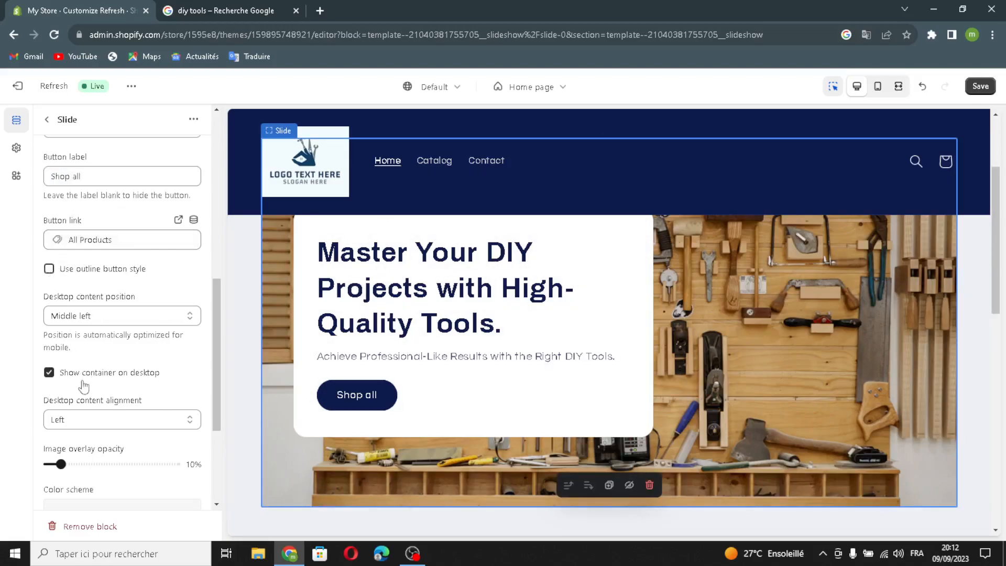
{"action": "left_click", "coordinate": [100, 316]}
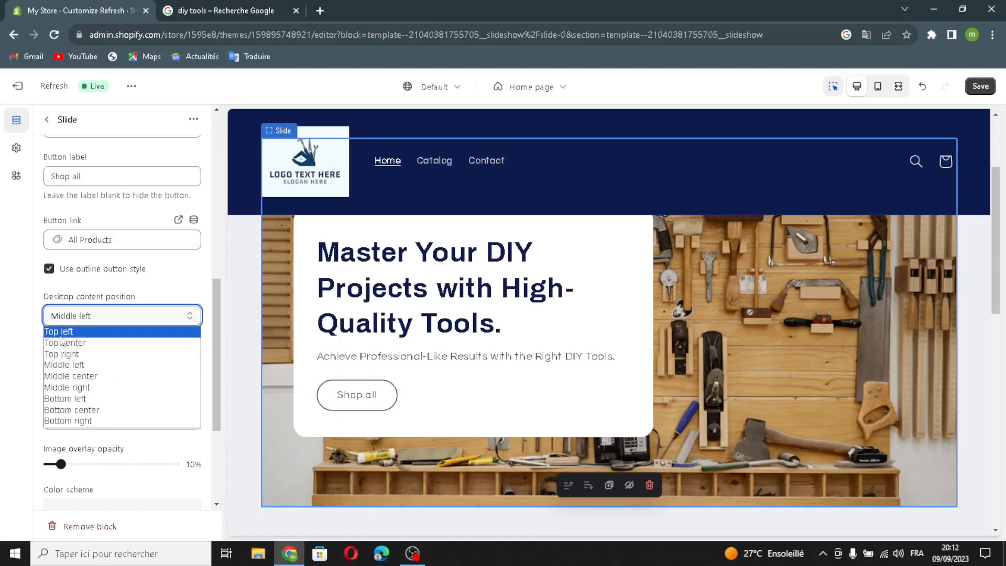
{"action": "left_click", "coordinate": [73, 376]}
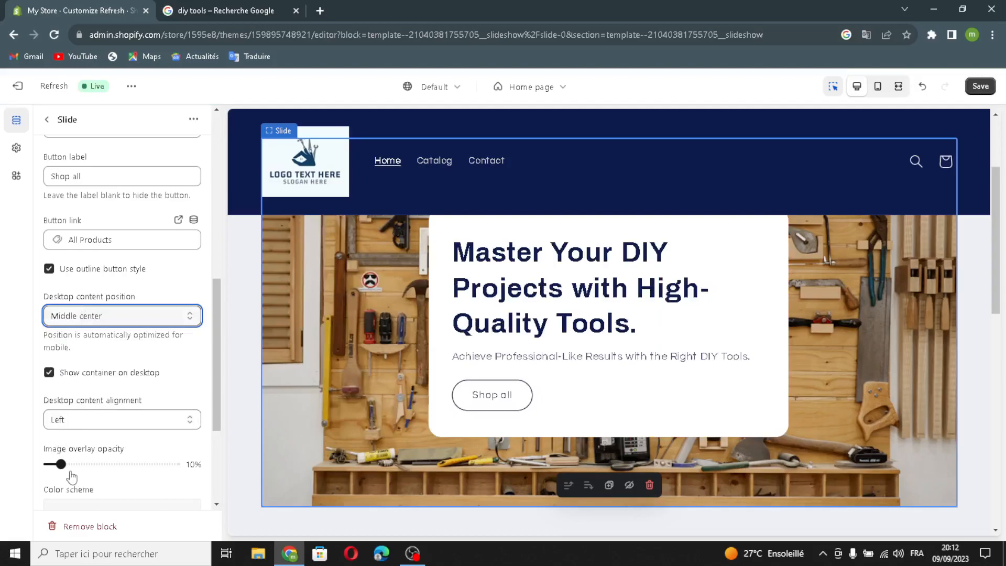
Look through the slide's remaining settings, then reopen the slide from the home page's section list
{"action": "scroll", "coordinate": [57, 456], "scroll_direction": "down", "scroll_amount": 2}
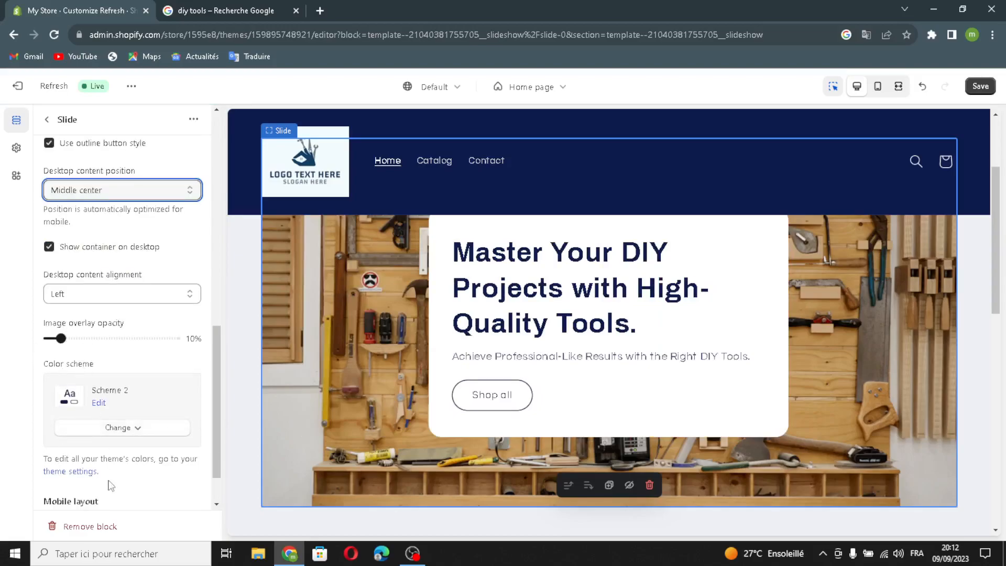
{"action": "scroll", "coordinate": [110, 451], "scroll_direction": "down", "scroll_amount": 1}
{"action": "scroll", "coordinate": [146, 344], "scroll_direction": "up", "scroll_amount": 10}
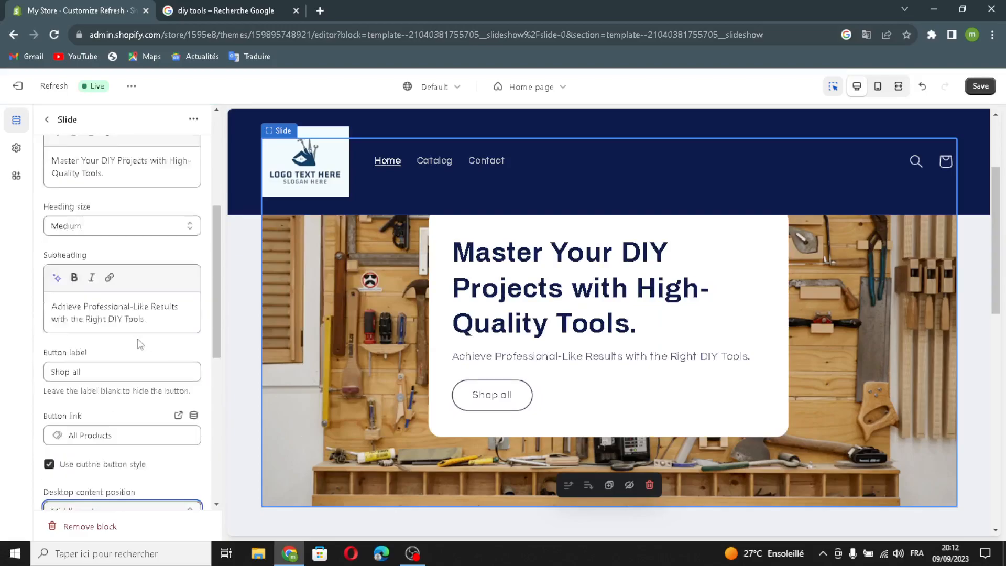
{"action": "left_click", "coordinate": [48, 120]}
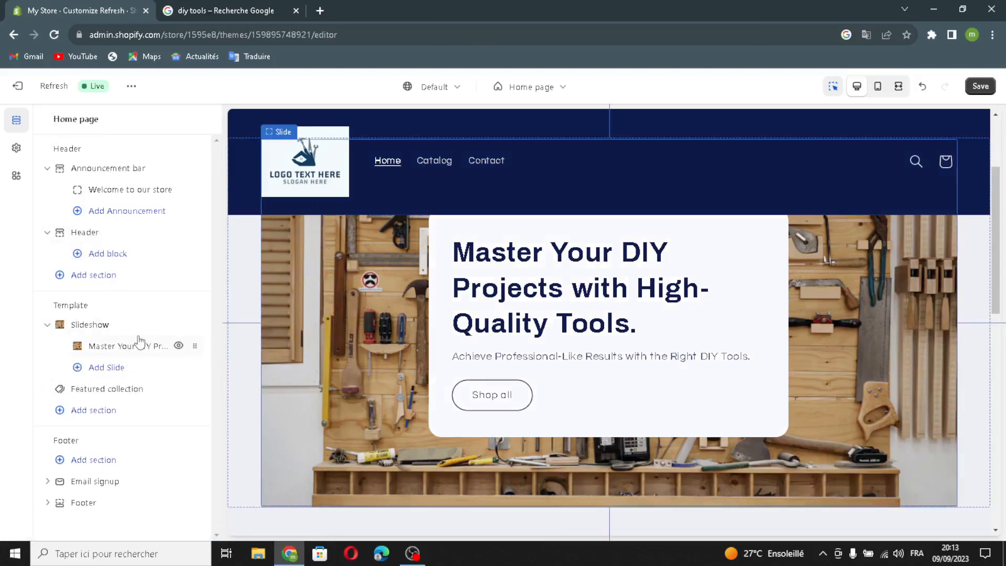
{"action": "left_click", "coordinate": [110, 351]}
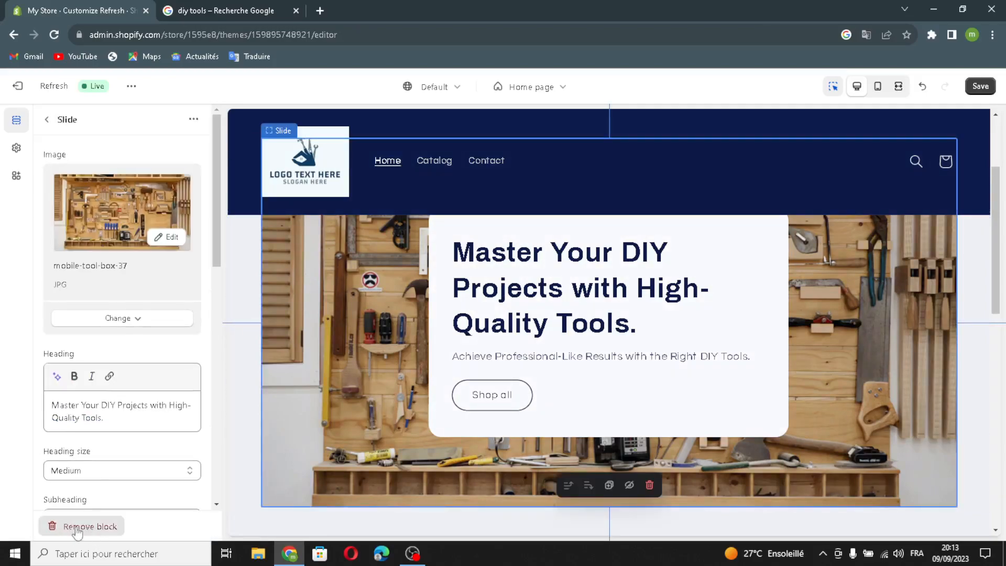
Generate a heading for the Featured collection section from "DIY and tools" and use "Master DIY with the Perfect Tools for Every Project."
{"action": "left_click", "coordinate": [47, 120]}
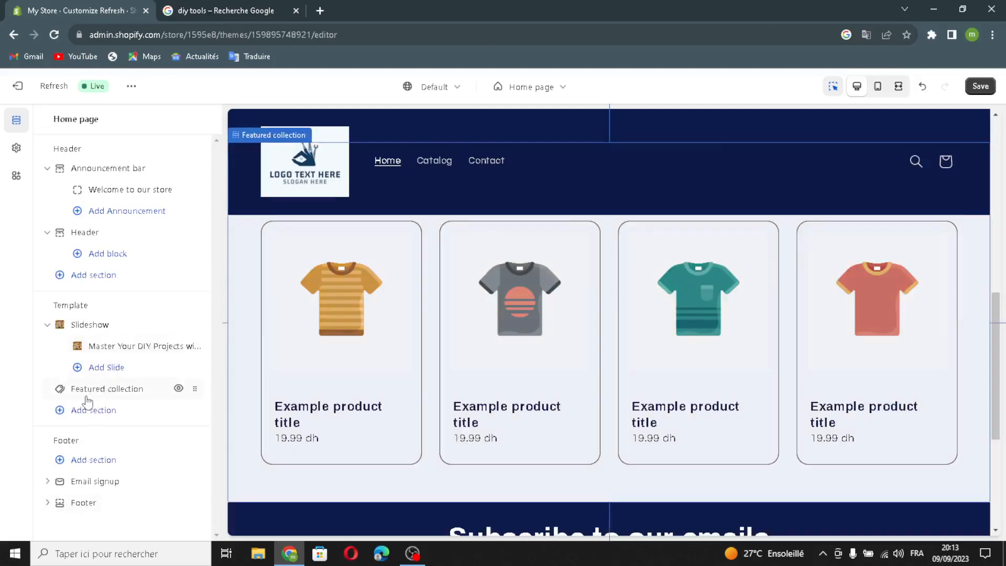
{"action": "left_click", "coordinate": [82, 392]}
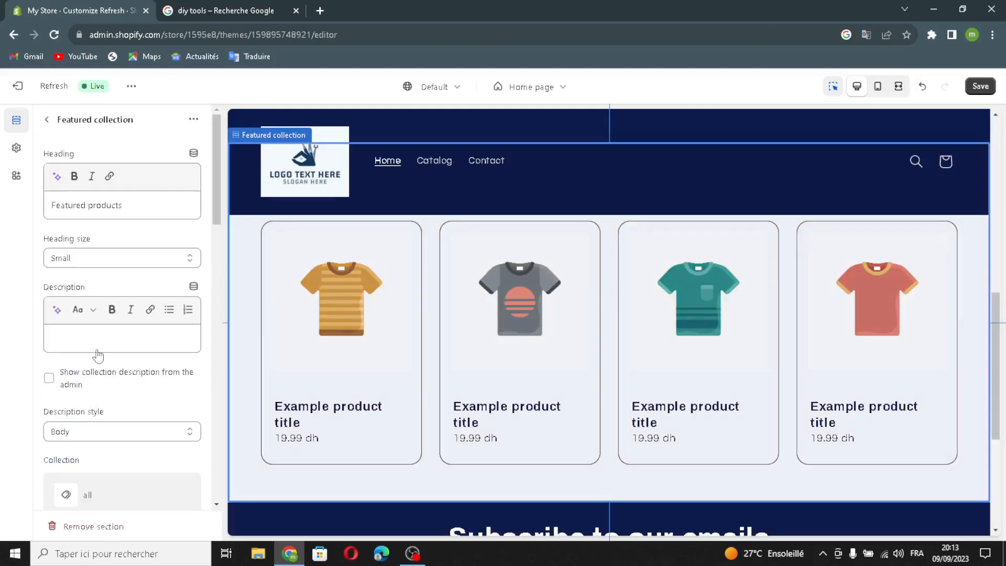
{"action": "left_click", "coordinate": [56, 177]}
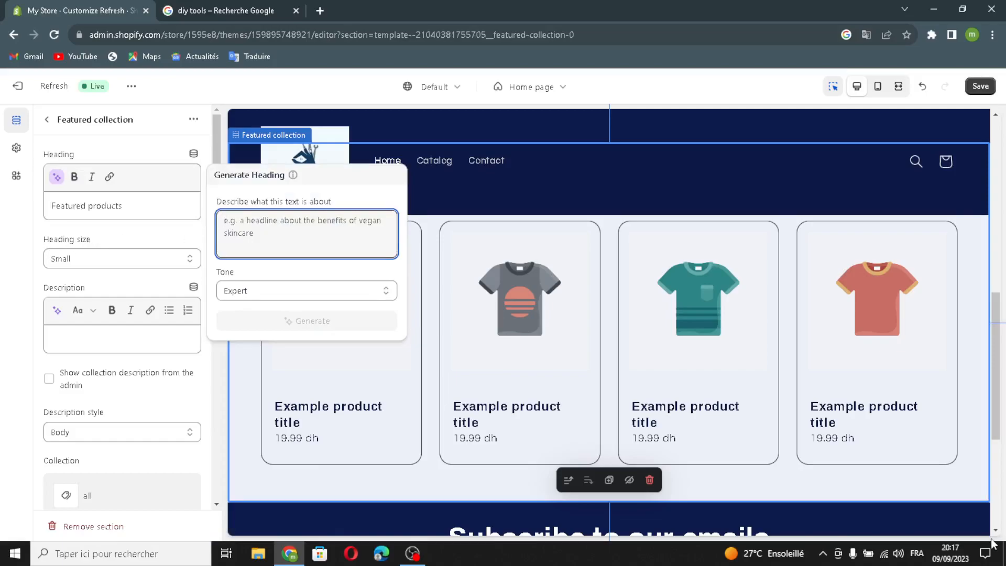
{"action": "type", "text": "DIY "}
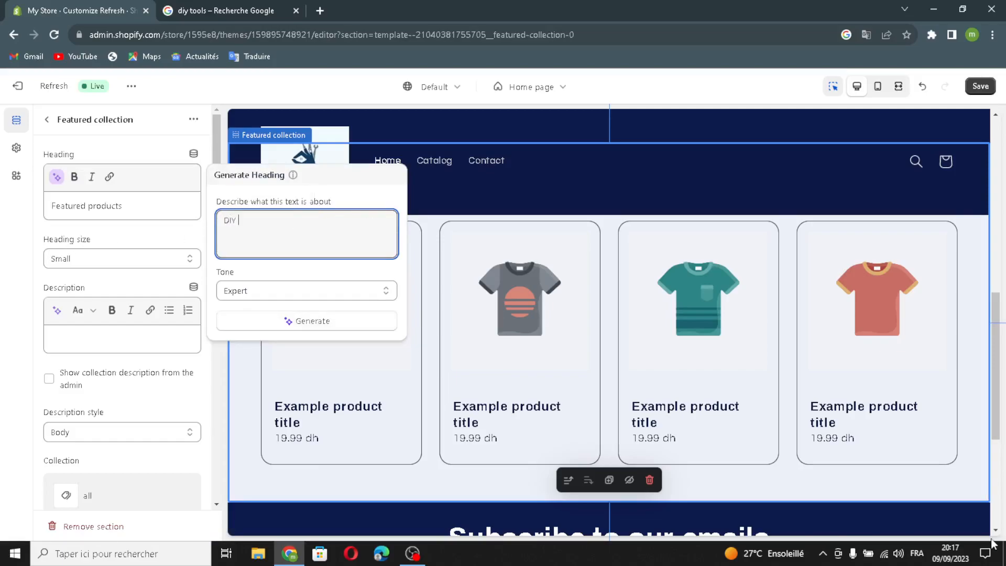
{"action": "type", "text": "and tools"}
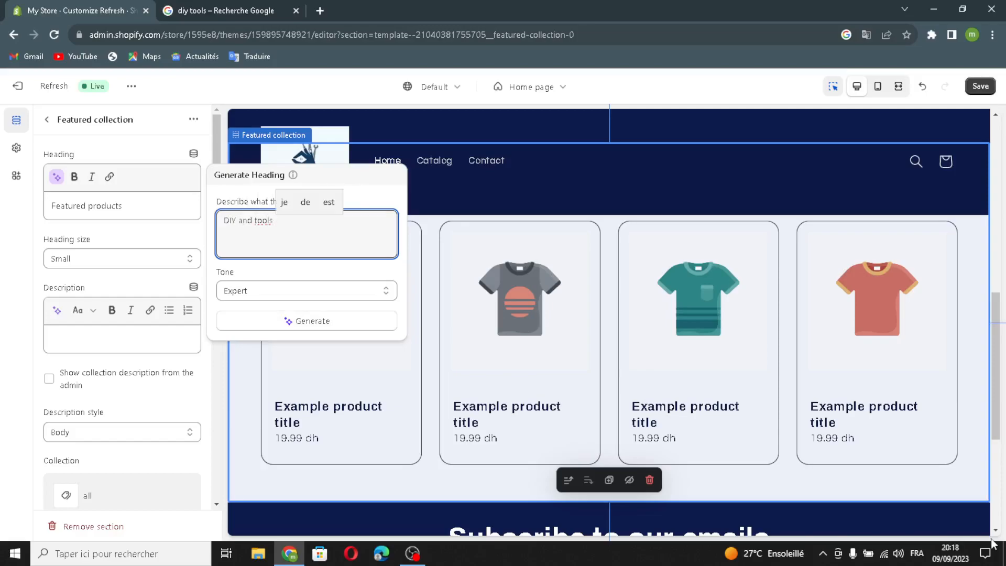
{"action": "left_click", "coordinate": [375, 324]}
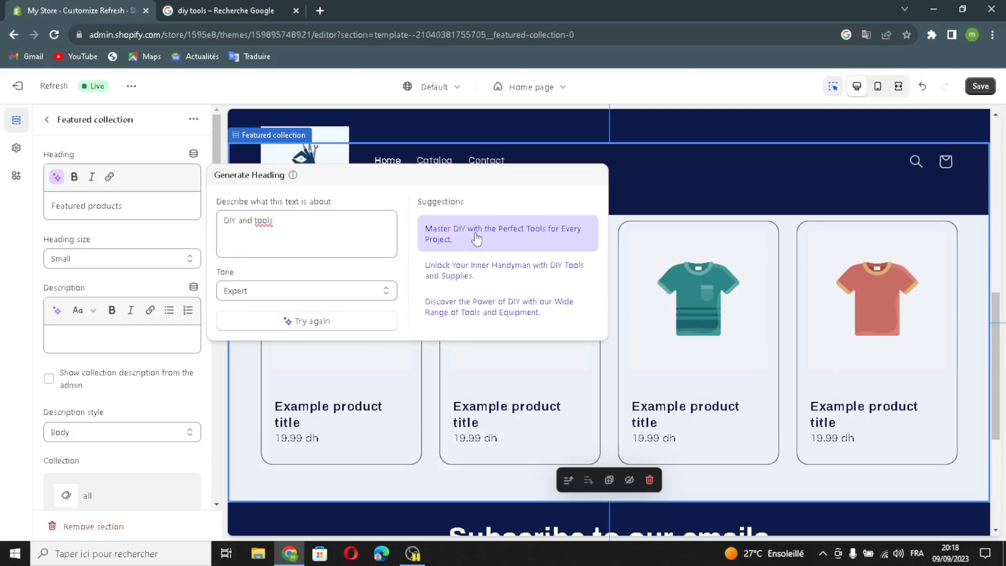
{"action": "left_click", "coordinate": [467, 234]}
Keep the Featured collection's heading size at Small and enable showing the collection description from the admin
{"action": "left_click", "coordinate": [84, 272]}
{"action": "left_click", "coordinate": [85, 273]}
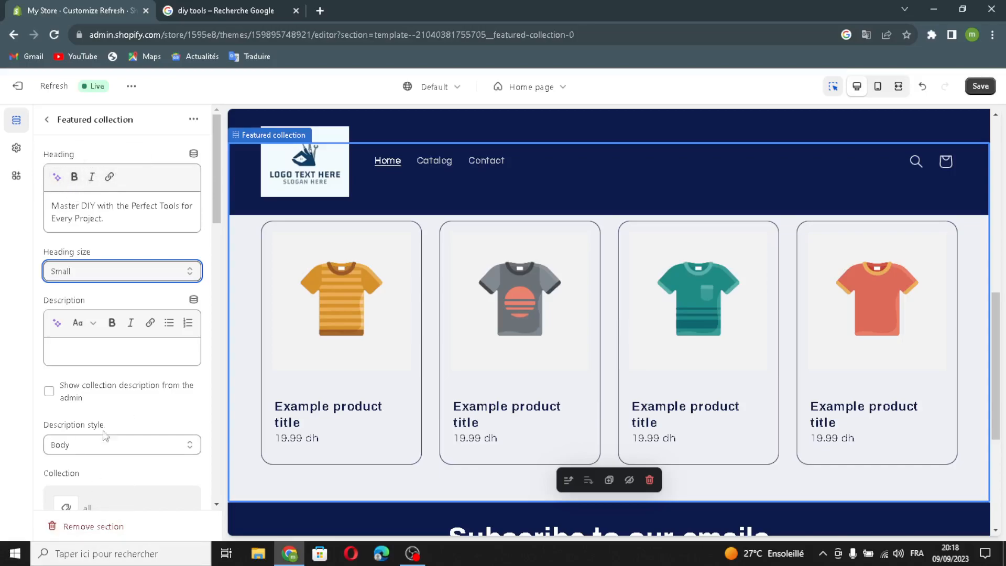
{"action": "left_click", "coordinate": [50, 393]}
{"action": "left_click", "coordinate": [48, 391]}
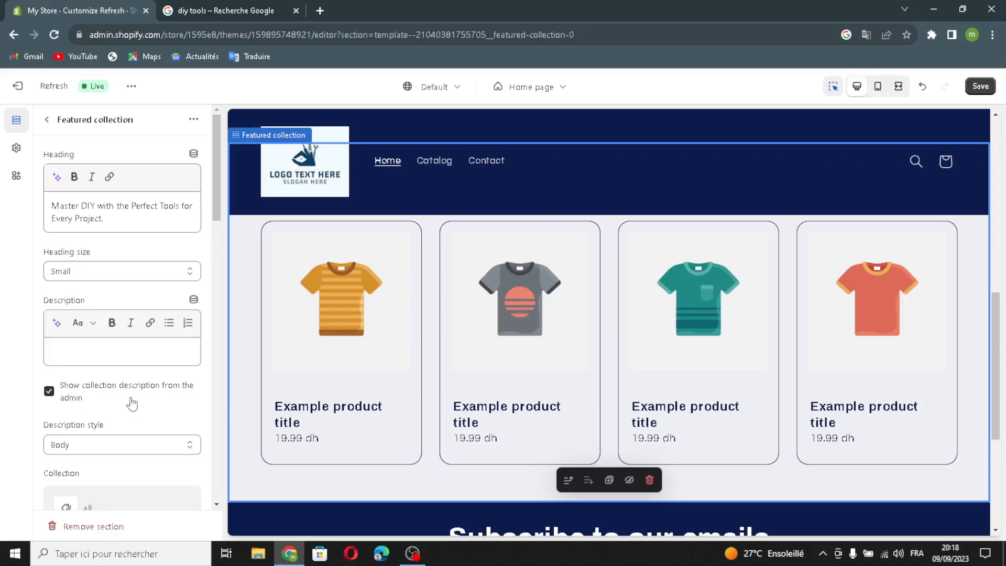
Enable the desktop carousel and the "View all" option for the Featured collection when it has more products than shown
{"action": "scroll", "coordinate": [65, 455], "scroll_direction": "down", "scroll_amount": 10}
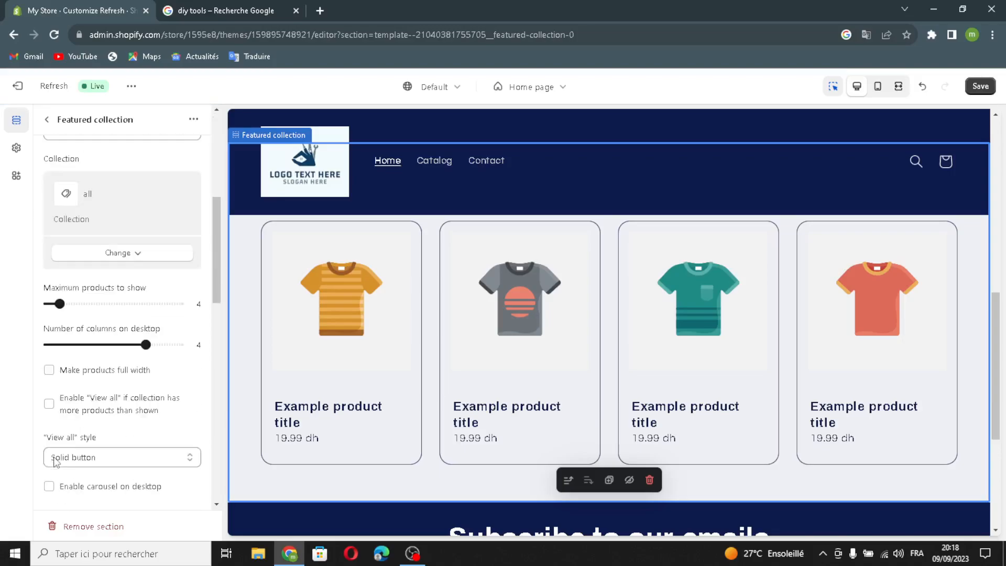
{"action": "scroll", "coordinate": [68, 419], "scroll_direction": "up", "scroll_amount": 4}
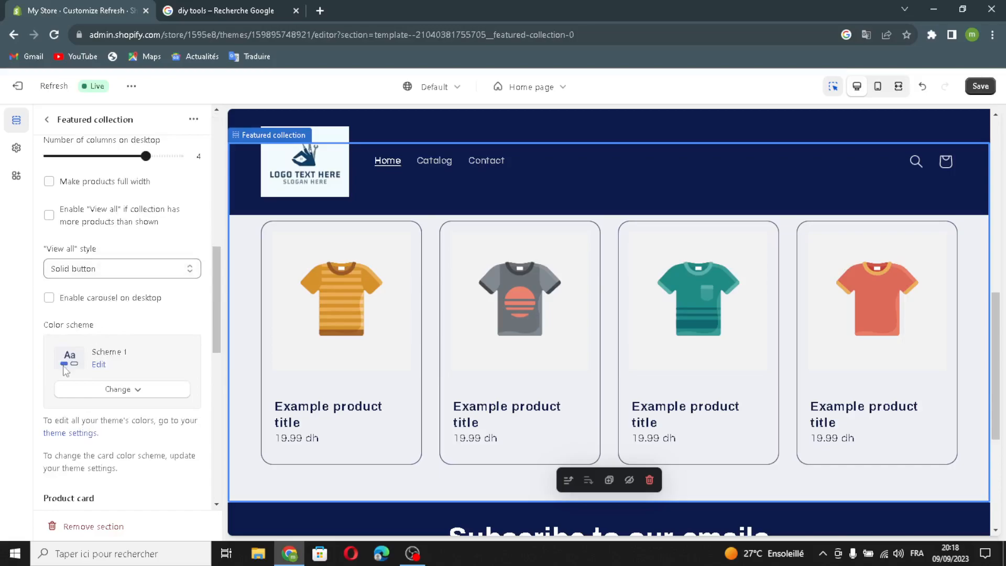
{"action": "left_click", "coordinate": [53, 301]}
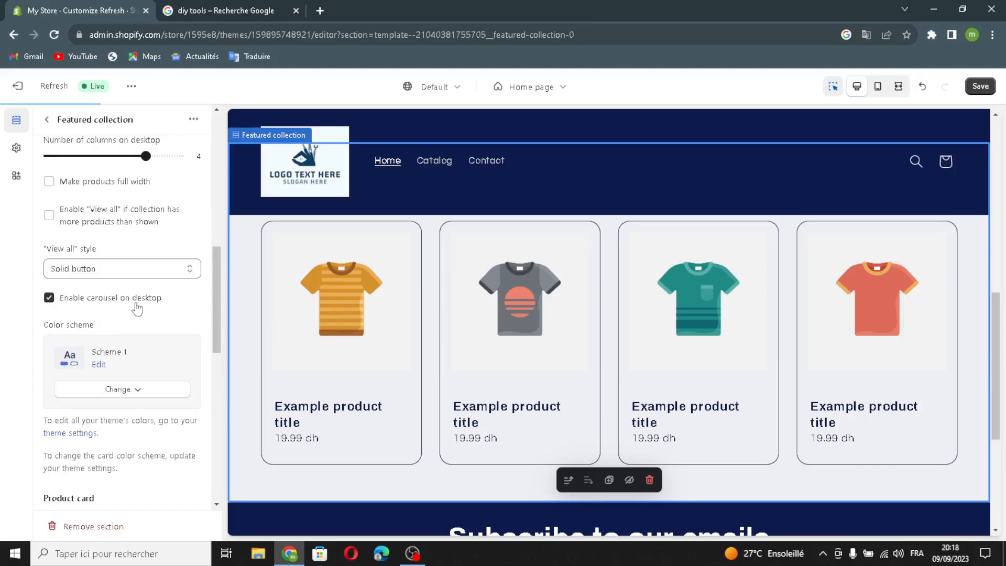
{"action": "left_click", "coordinate": [49, 214]}
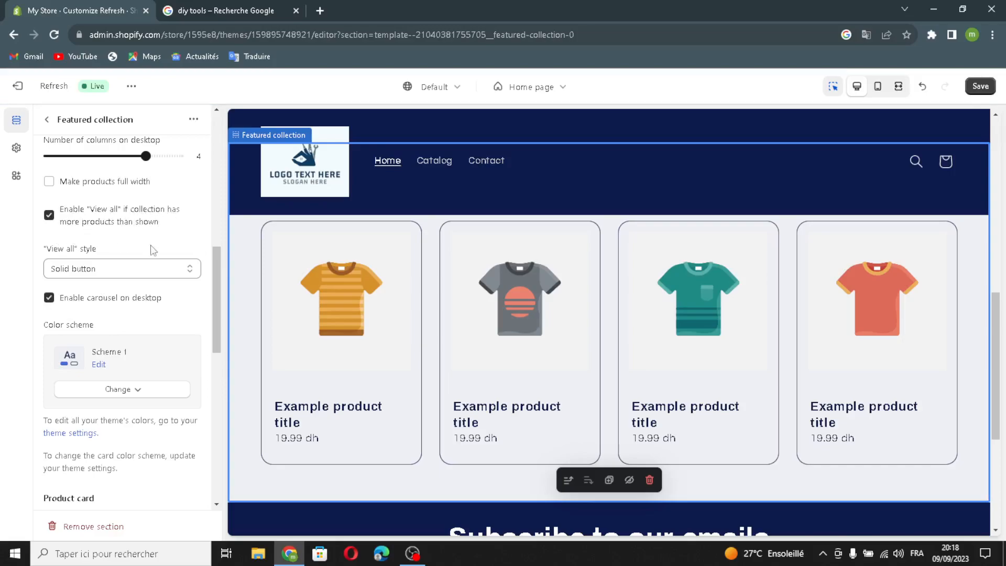
{"action": "scroll", "coordinate": [153, 247], "scroll_direction": "down", "scroll_amount": 3}
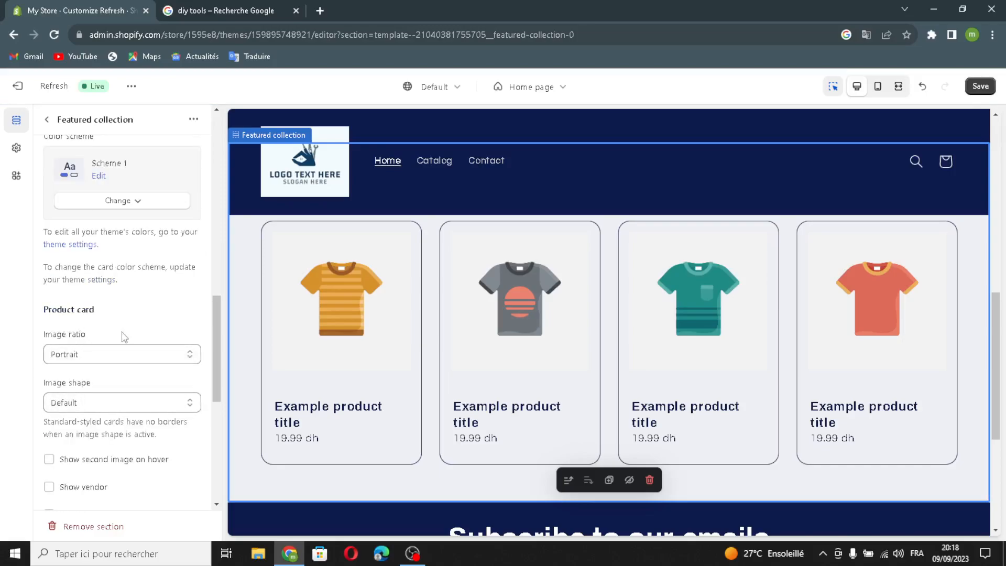
{"action": "scroll", "coordinate": [97, 351], "scroll_direction": "down", "scroll_amount": 2}
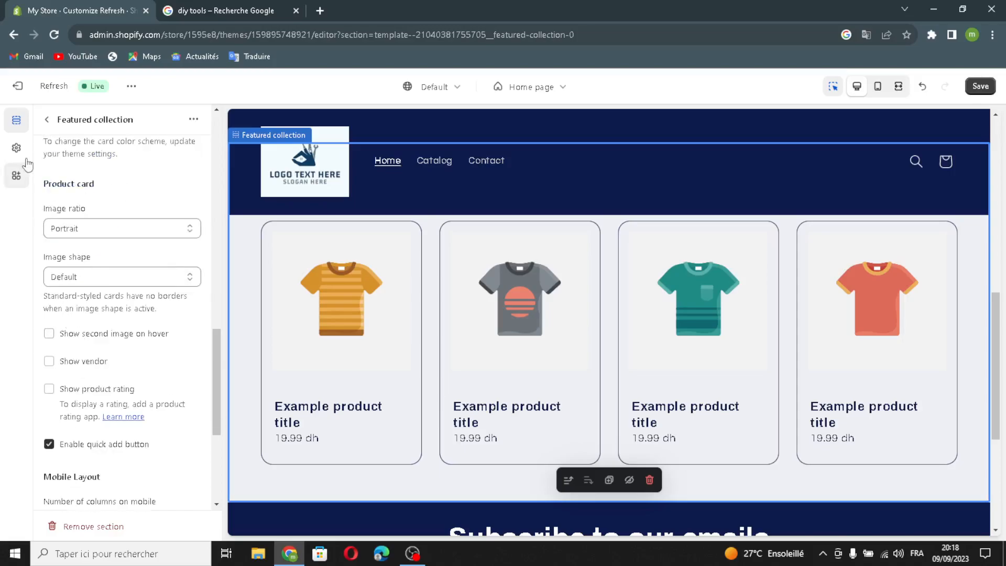
Browse the sections that can be added to the home page template and examine the Email signup section's settings
{"action": "left_click", "coordinate": [46, 119]}
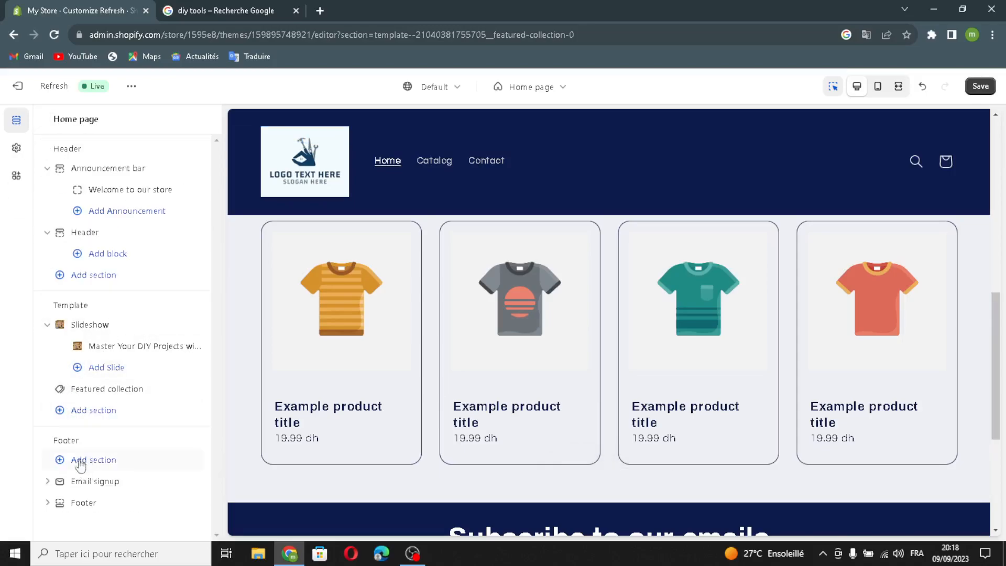
{"action": "left_click", "coordinate": [95, 418]}
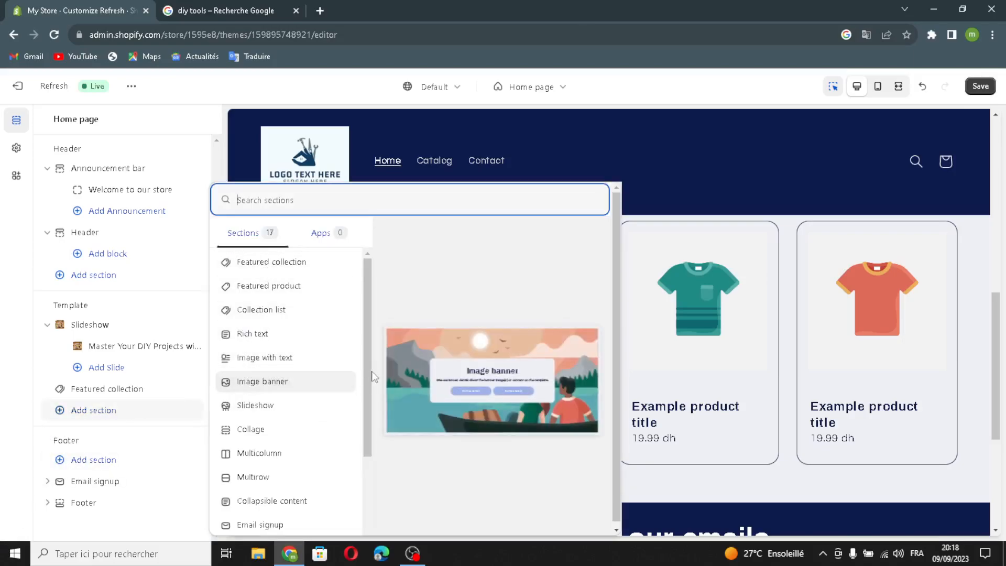
{"action": "scroll", "coordinate": [345, 377], "scroll_direction": "down", "scroll_amount": 1}
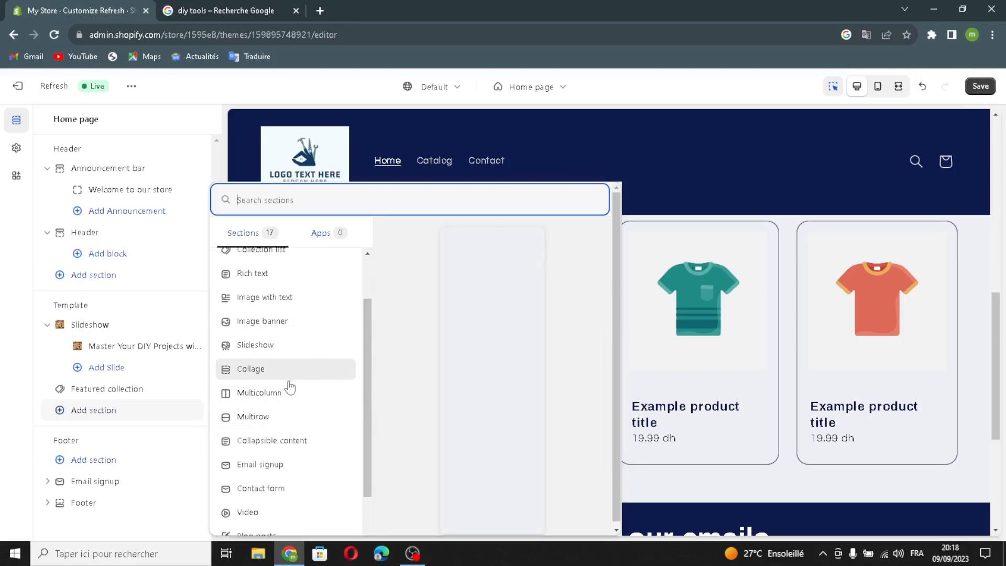
{"action": "left_click", "coordinate": [96, 437]}
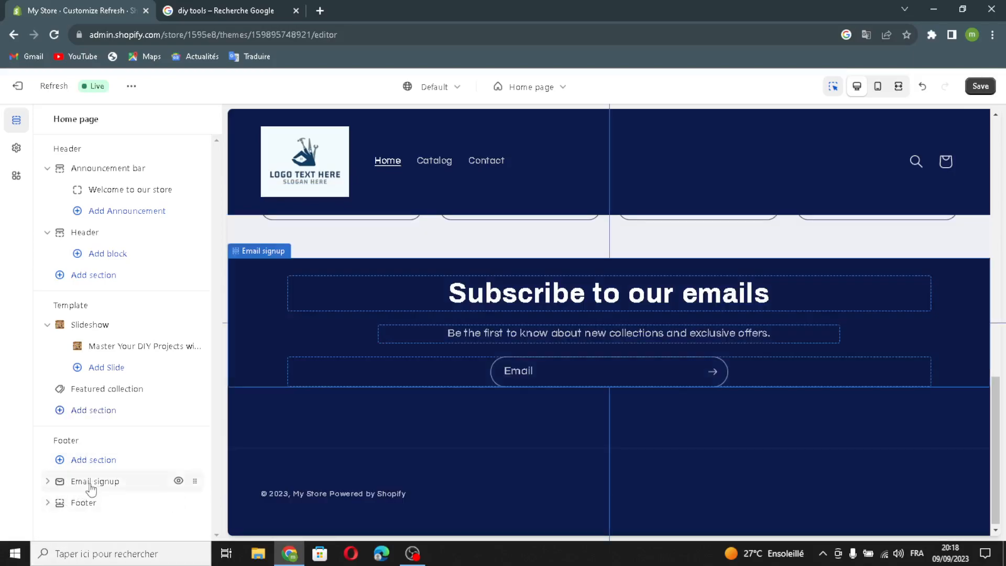
{"action": "left_click", "coordinate": [92, 483]}
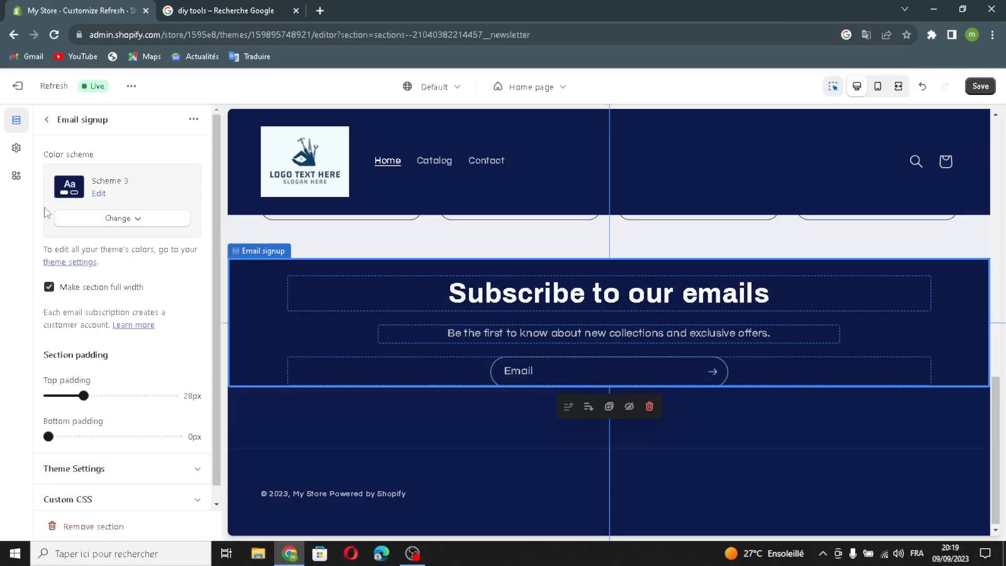
{"action": "left_click", "coordinate": [48, 118]}
{"action": "scroll", "coordinate": [168, 262], "scroll_direction": "down", "scroll_amount": 2}
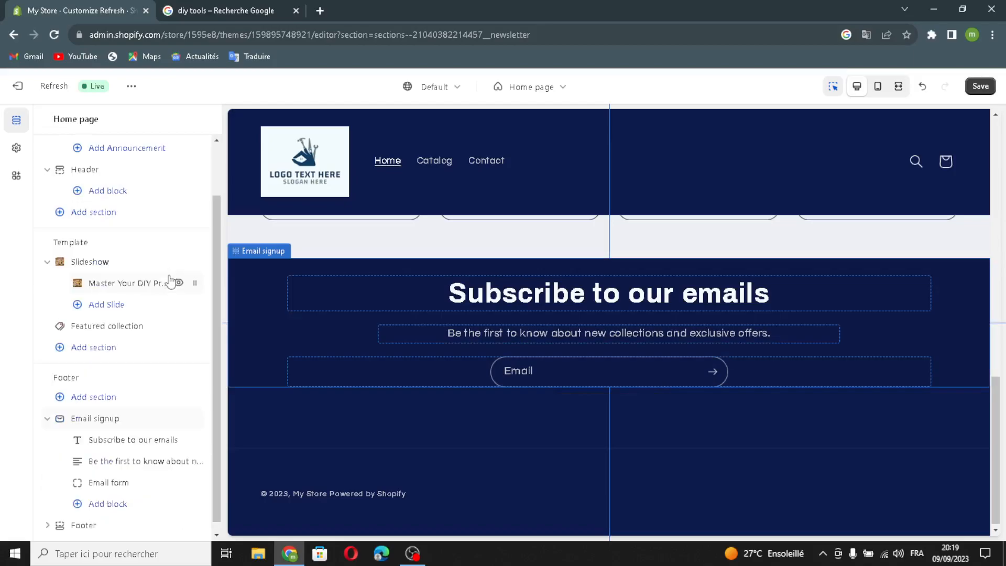
Examine the theme settings, including the Colors and Typography options
{"action": "left_click", "coordinate": [16, 149]}
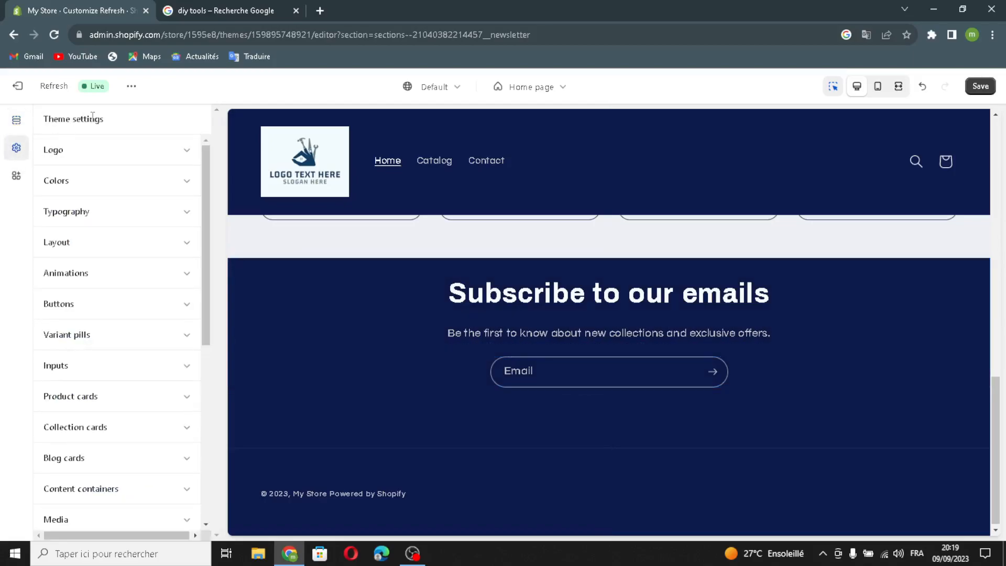
{"action": "left_click", "coordinate": [39, 157]}
{"action": "scroll", "coordinate": [76, 252], "scroll_direction": "down", "scroll_amount": 4}
{"action": "left_click", "coordinate": [82, 348]}
{"action": "scroll", "coordinate": [81, 407], "scroll_direction": "down", "scroll_amount": 3}
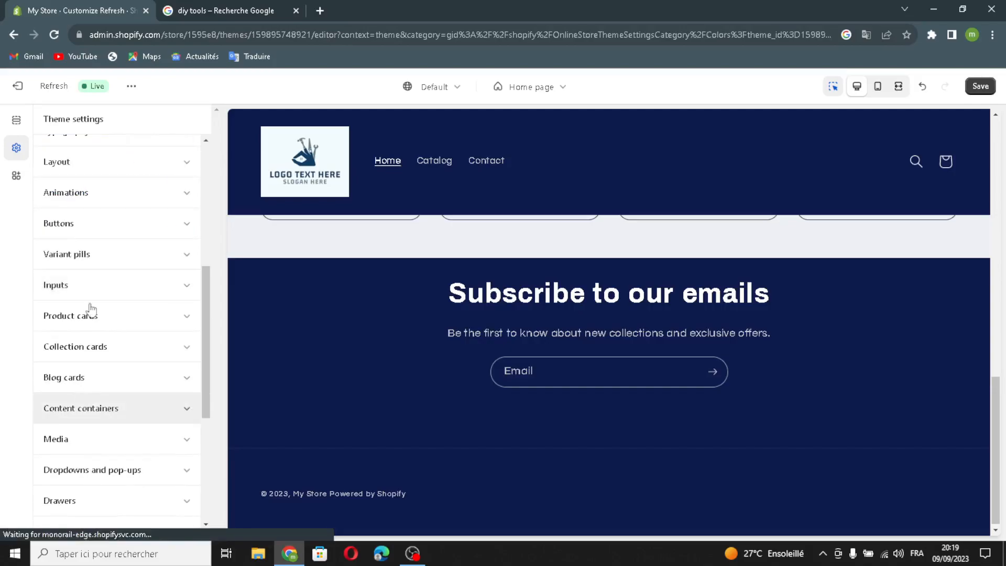
{"action": "scroll", "coordinate": [97, 209], "scroll_direction": "up", "scroll_amount": 2}
{"action": "left_click", "coordinate": [96, 194]}
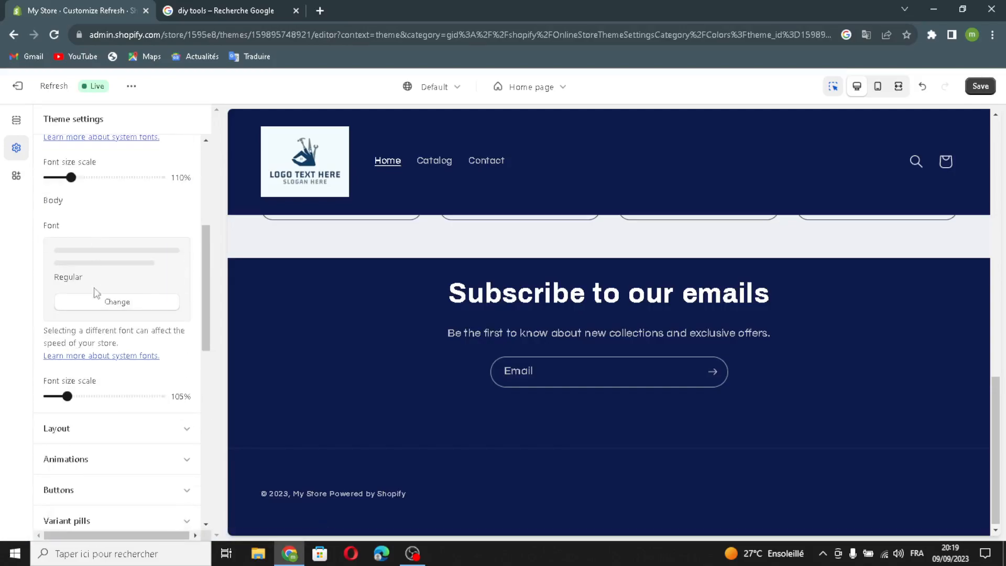
{"action": "scroll", "coordinate": [98, 328], "scroll_direction": "down", "scroll_amount": 5}
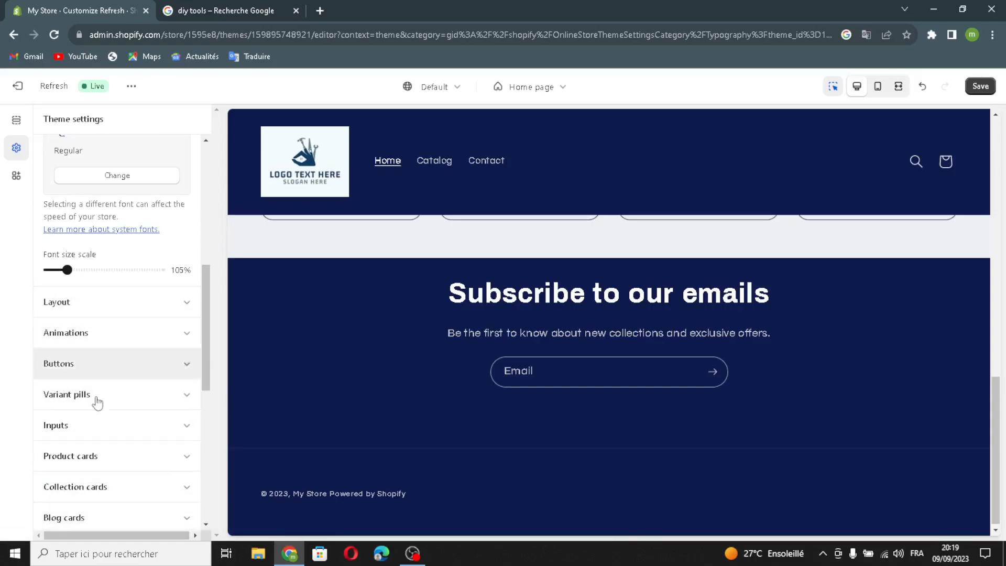
{"action": "scroll", "coordinate": [123, 377], "scroll_direction": "up", "scroll_amount": 6}
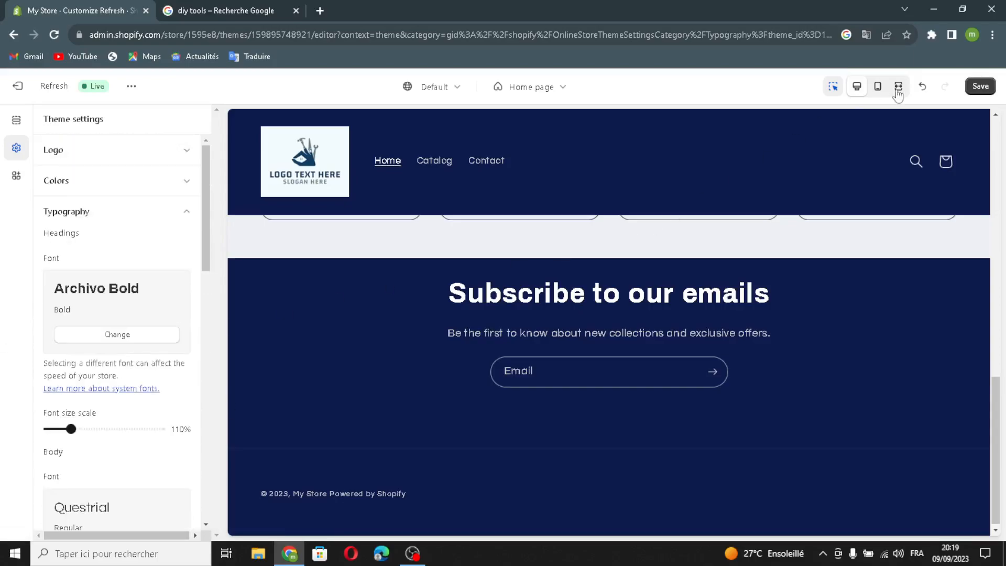
Save the theme changes and exit the theme editor to the store's admin
{"action": "scroll", "coordinate": [547, 342], "scroll_direction": "up", "scroll_amount": 10}
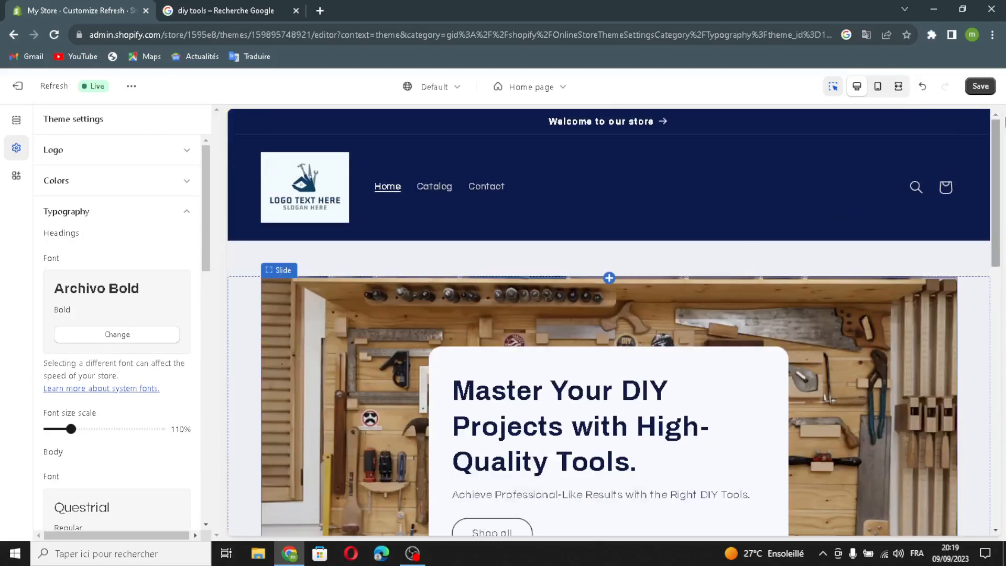
{"action": "left_click", "coordinate": [974, 86]}
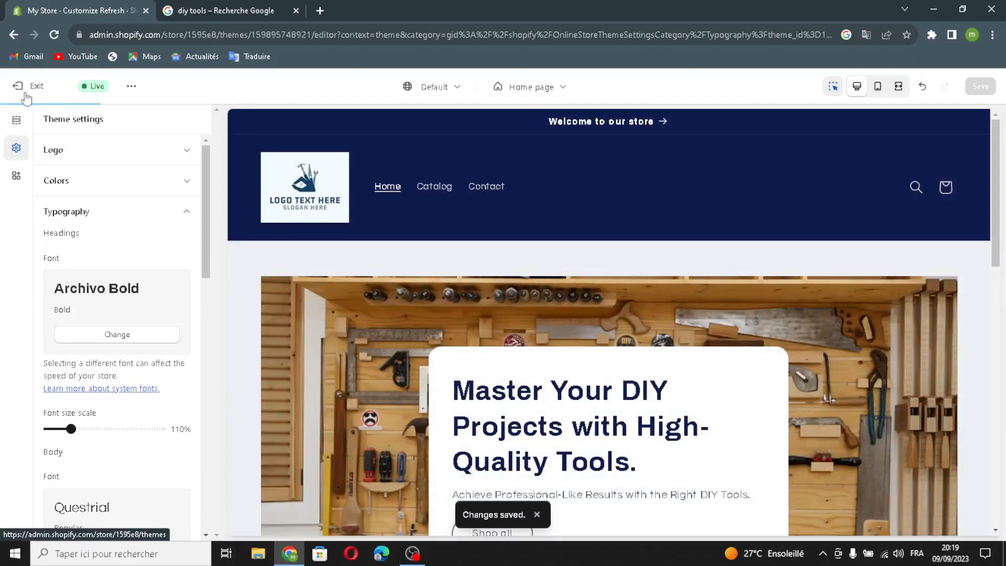
{"action": "left_click", "coordinate": [22, 90]}
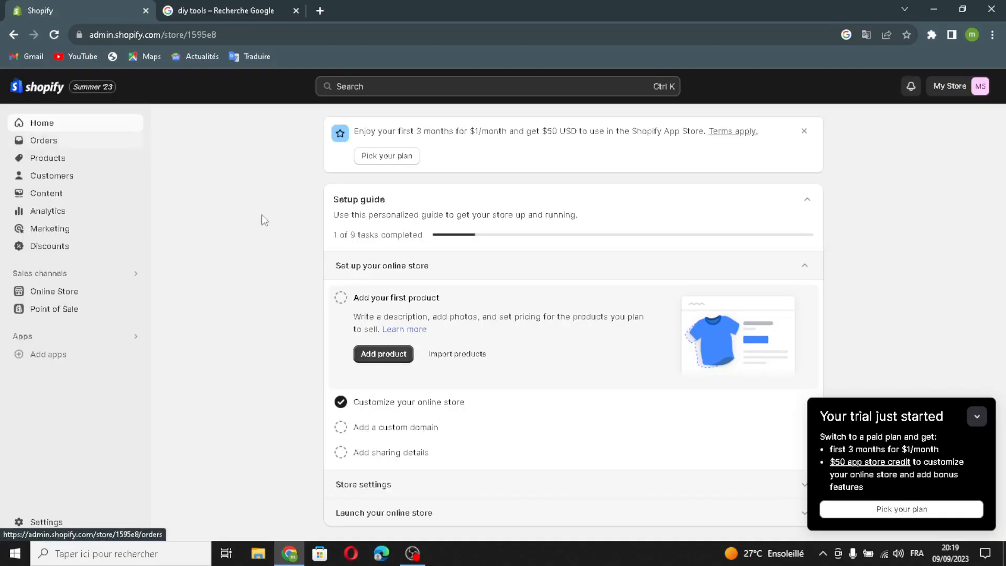
Mark the product, custom domain and sharing details tasks as completed in the setup guide and collapse the trial notice
{"action": "left_click", "coordinate": [341, 296]}
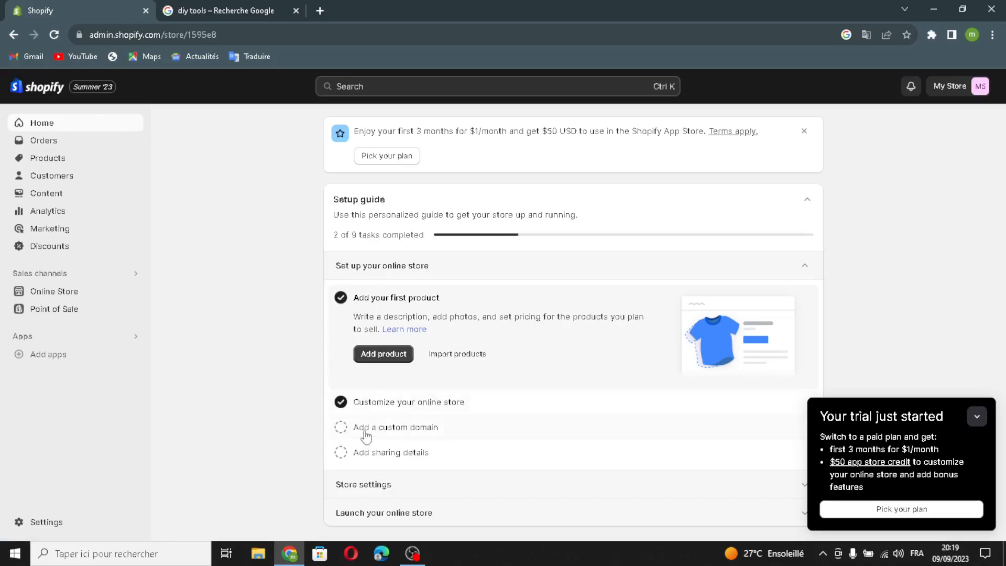
{"action": "left_click", "coordinate": [341, 427]}
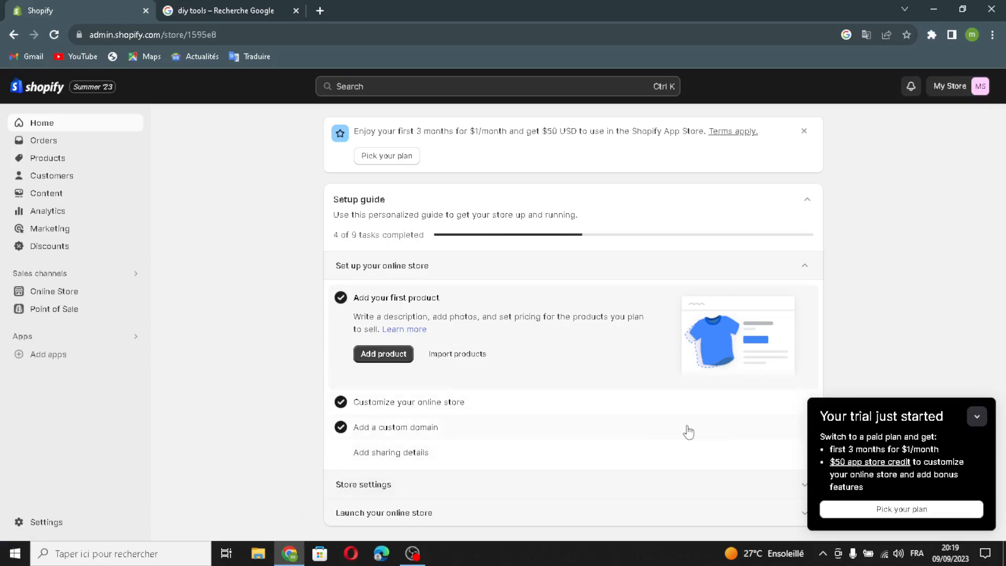
{"action": "left_click", "coordinate": [979, 424]}
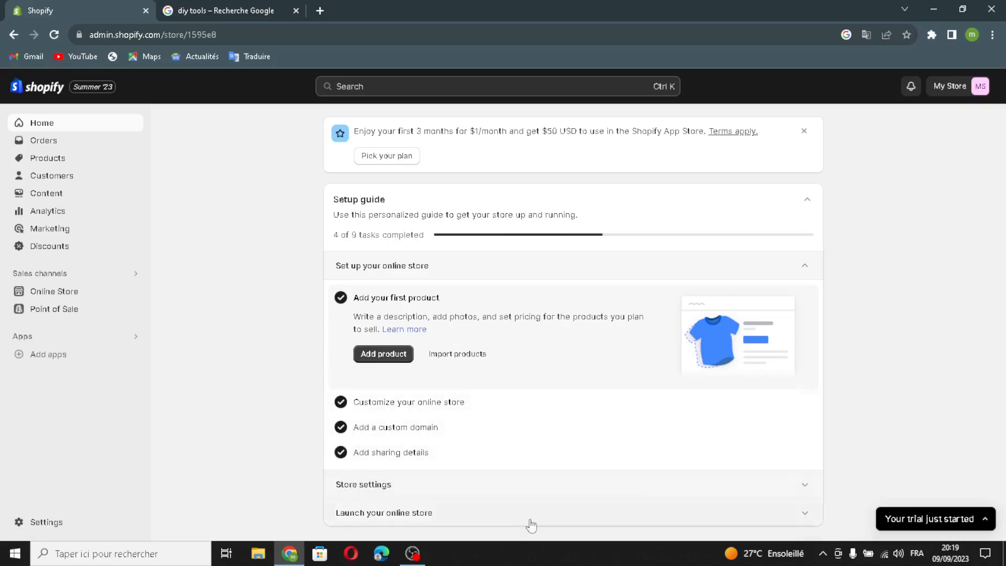
Set the store name to CraftWorks in the store details, save it, and close the settings
{"action": "left_click", "coordinate": [355, 487]}
{"action": "left_click", "coordinate": [366, 382]}
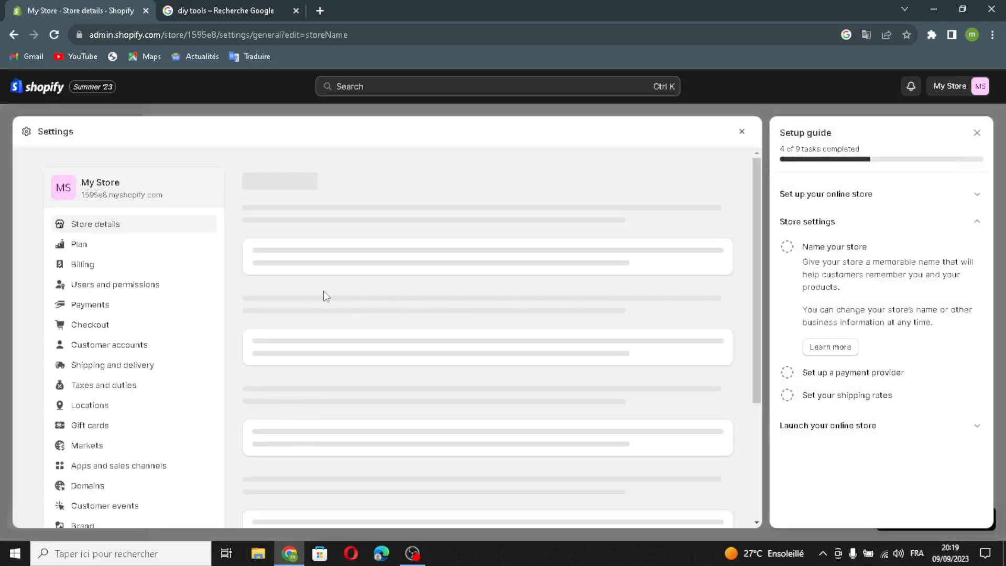
{"action": "triple_click", "coordinate": [327, 286]}
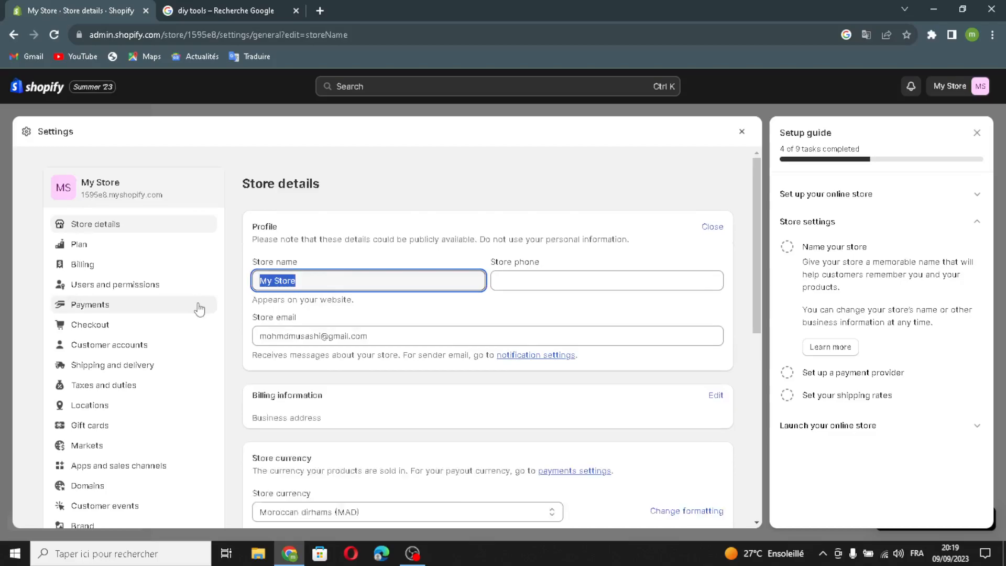
{"action": "type", "text": "CraftWorks"}
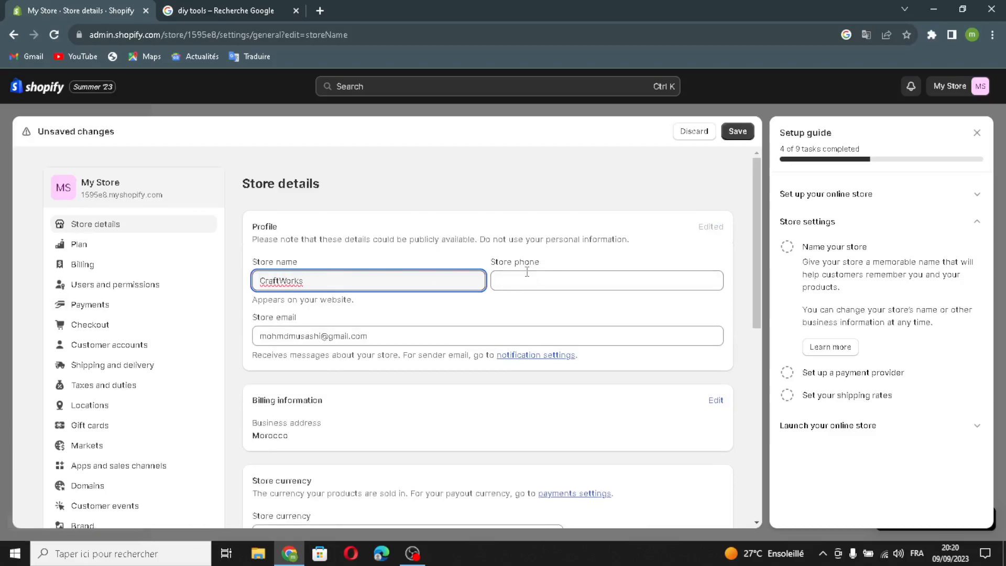
{"action": "left_click", "coordinate": [530, 277]}
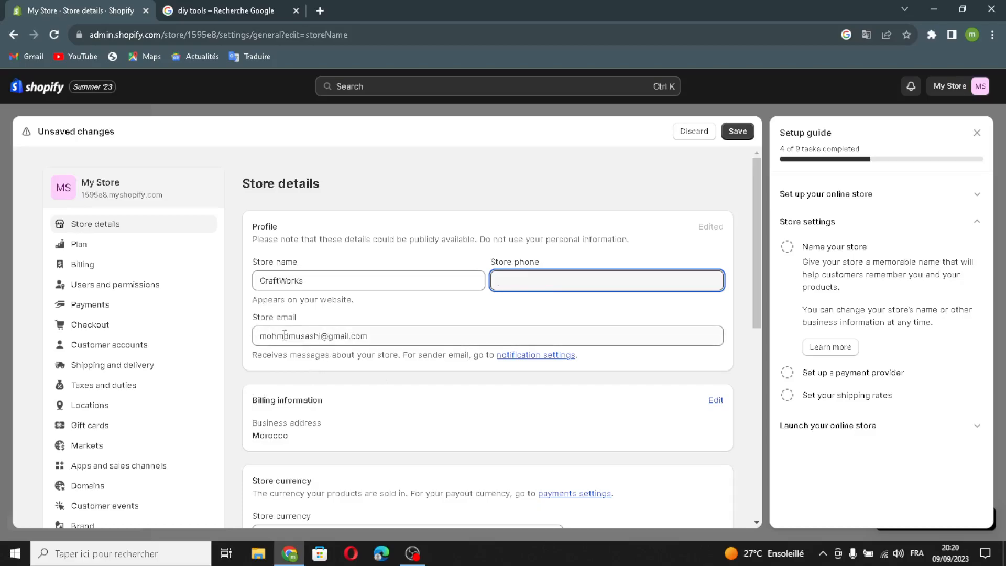
{"action": "left_click", "coordinate": [737, 132]}
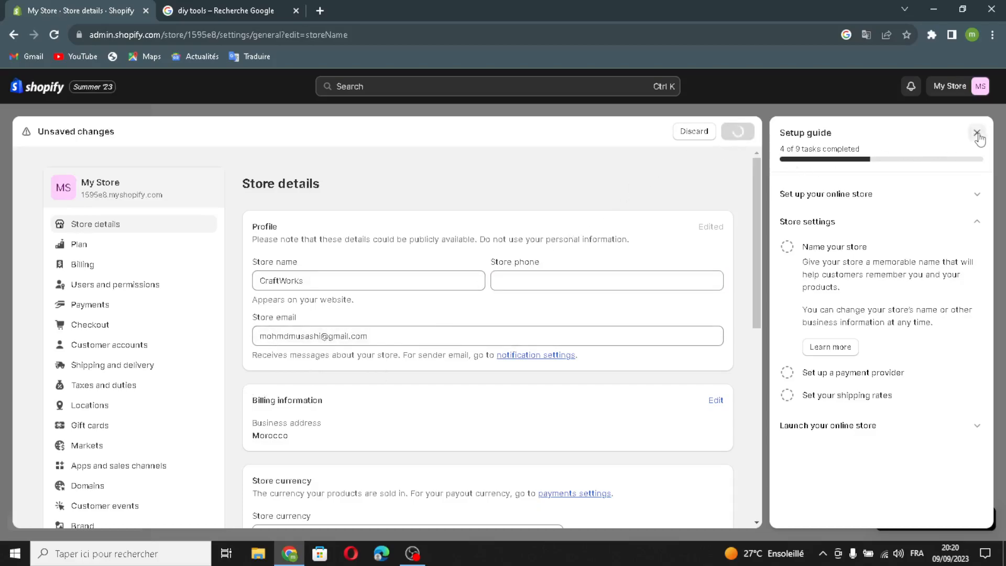
{"action": "left_click", "coordinate": [977, 133]}
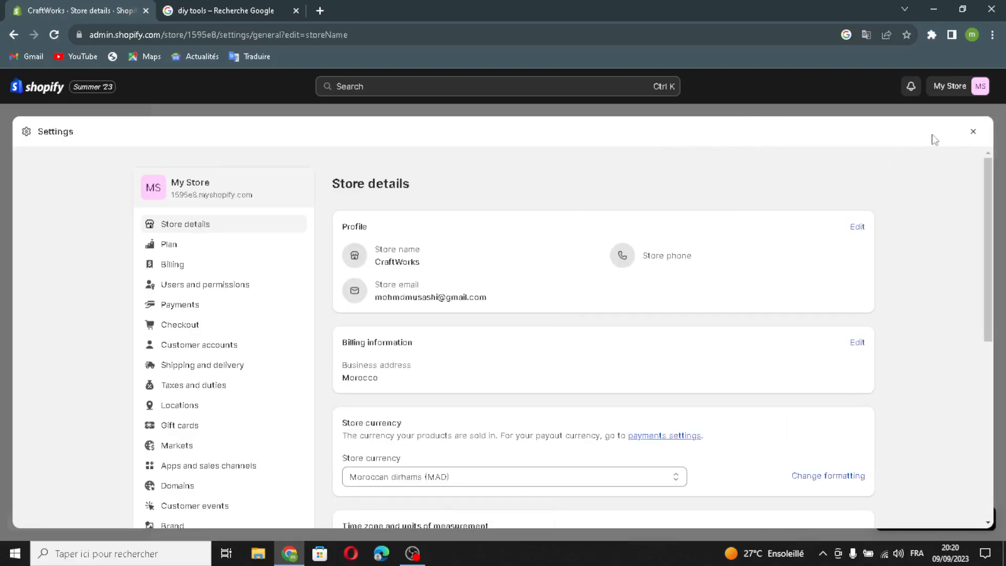
{"action": "left_click", "coordinate": [972, 133]}
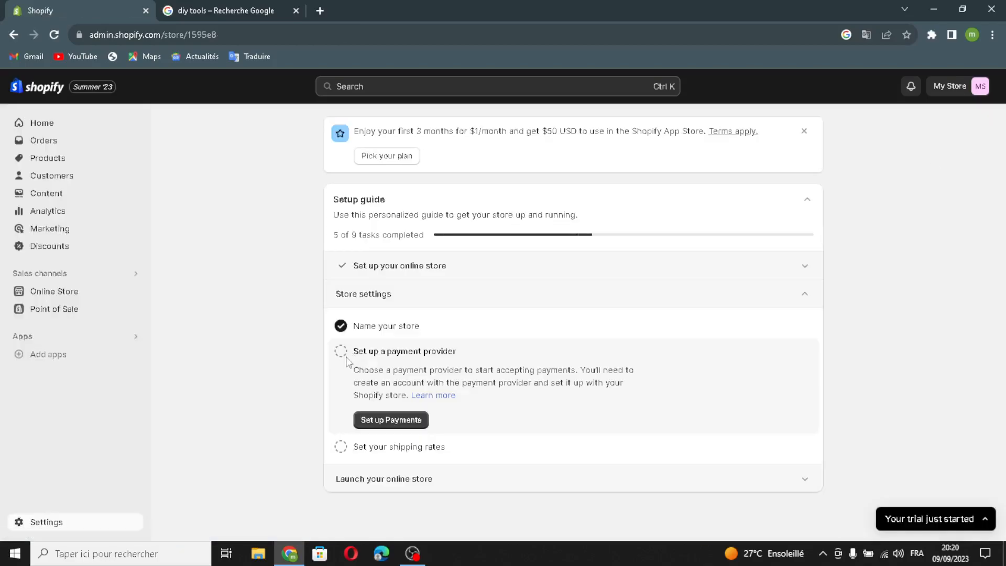
Check the tasks listed under "Launch your online store" and "Set up your online store" in the setup guide
{"action": "left_click", "coordinate": [410, 490]}
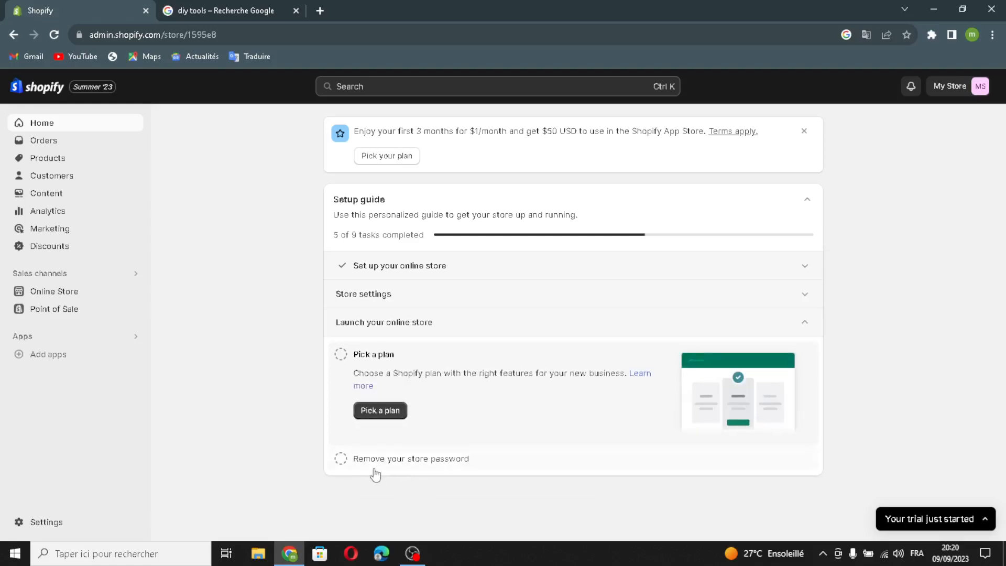
{"action": "left_click", "coordinate": [368, 335]}
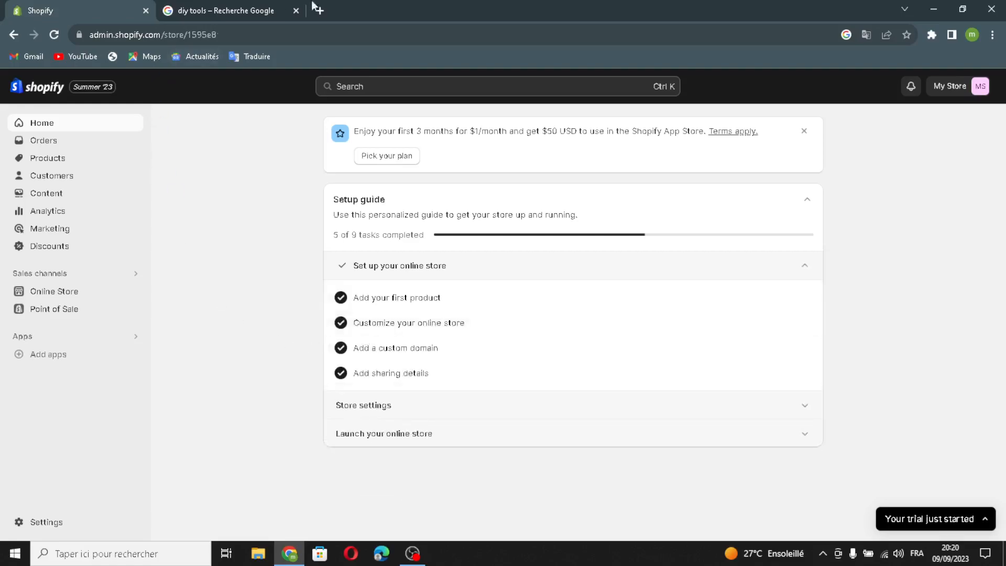